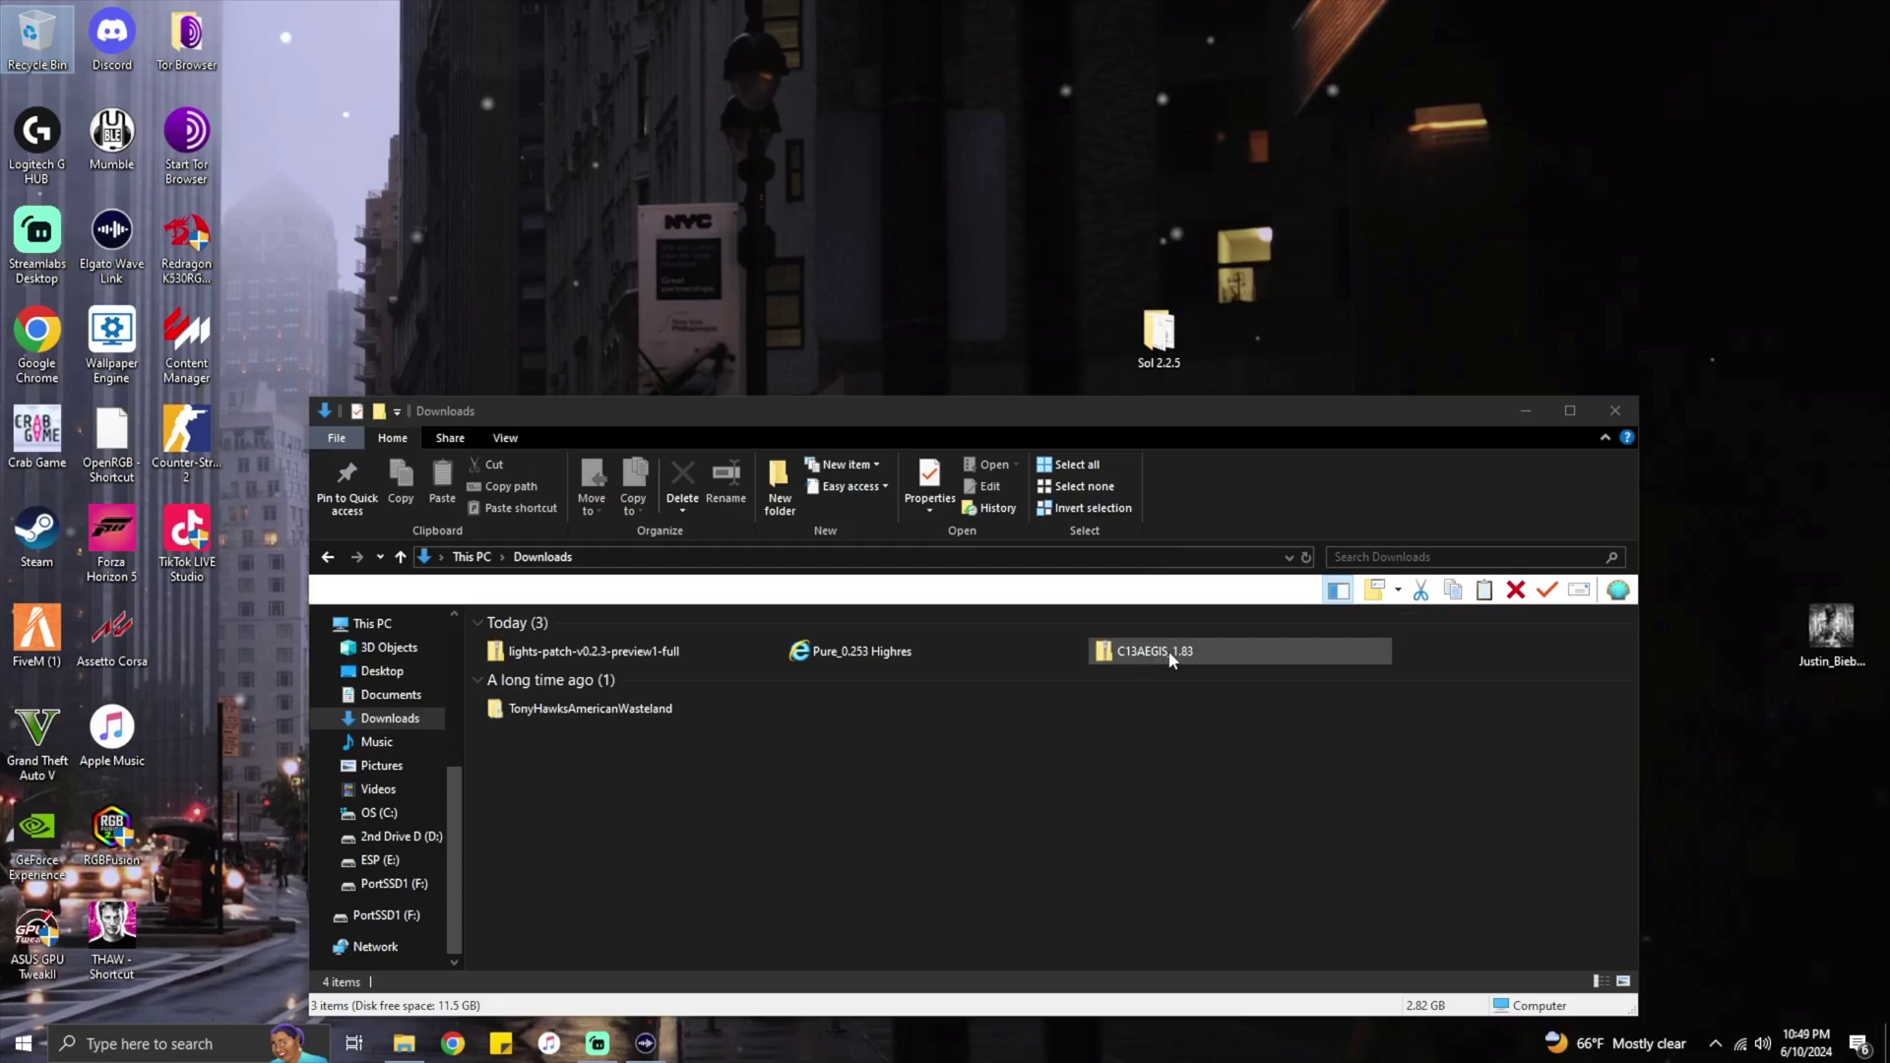
Open C13AEGIS_1.83.zip from Downloads in 7-Zip to show its extension and system folders.
{"action": "left_click", "coordinate": [1167, 652]}
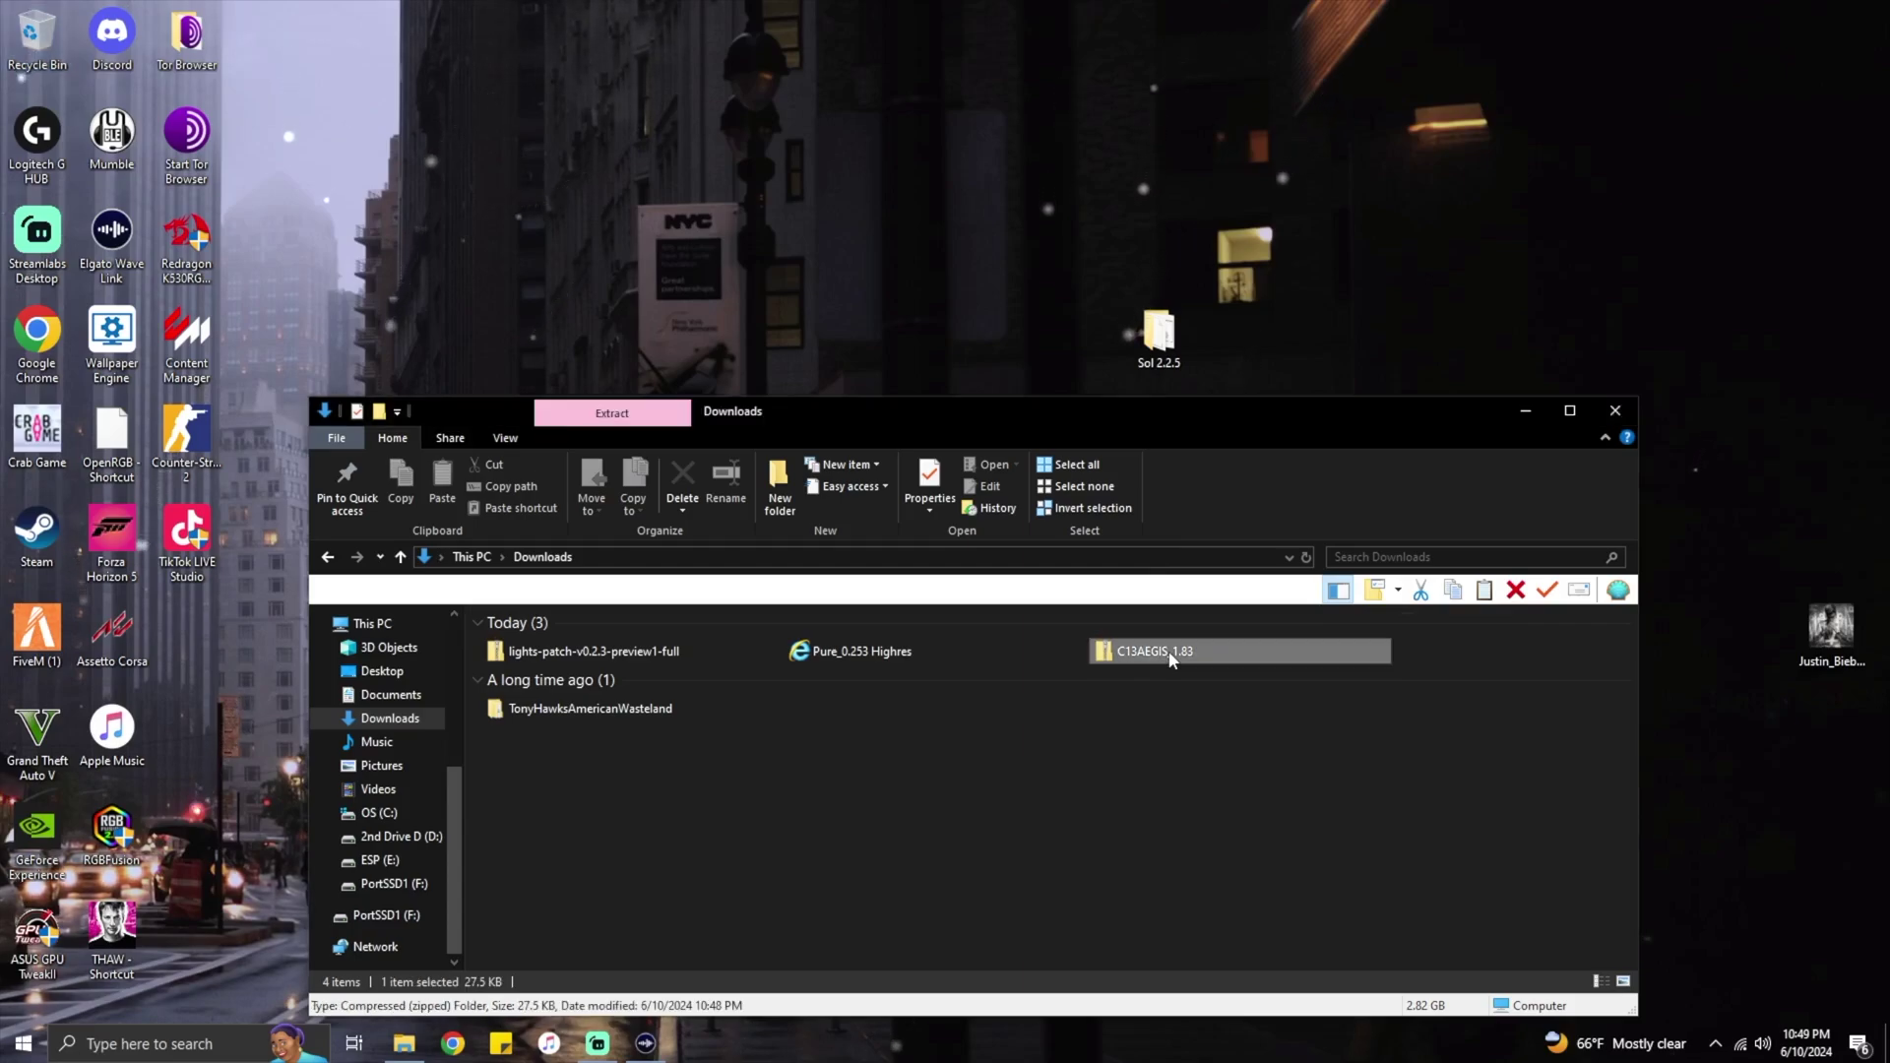
{"action": "right_click", "coordinate": [1171, 658]}
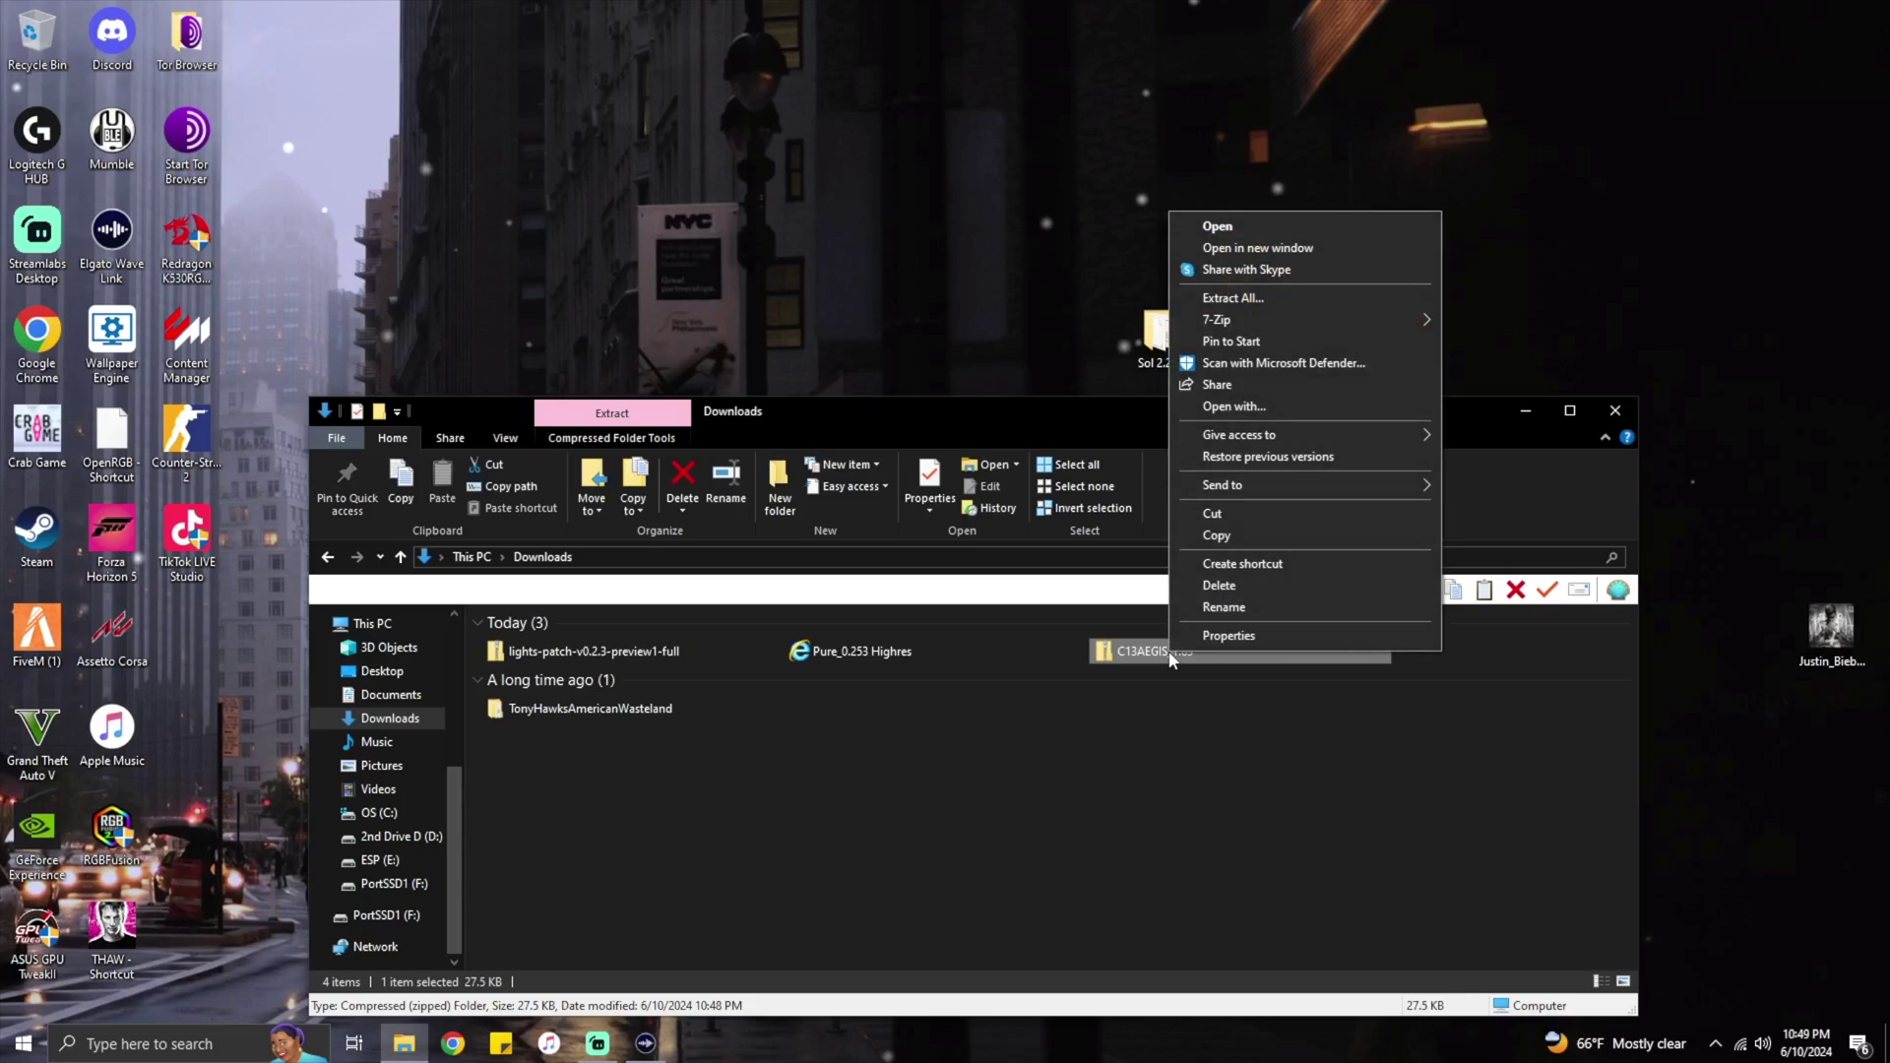
{"action": "mouse_move", "coordinate": [1261, 321]}
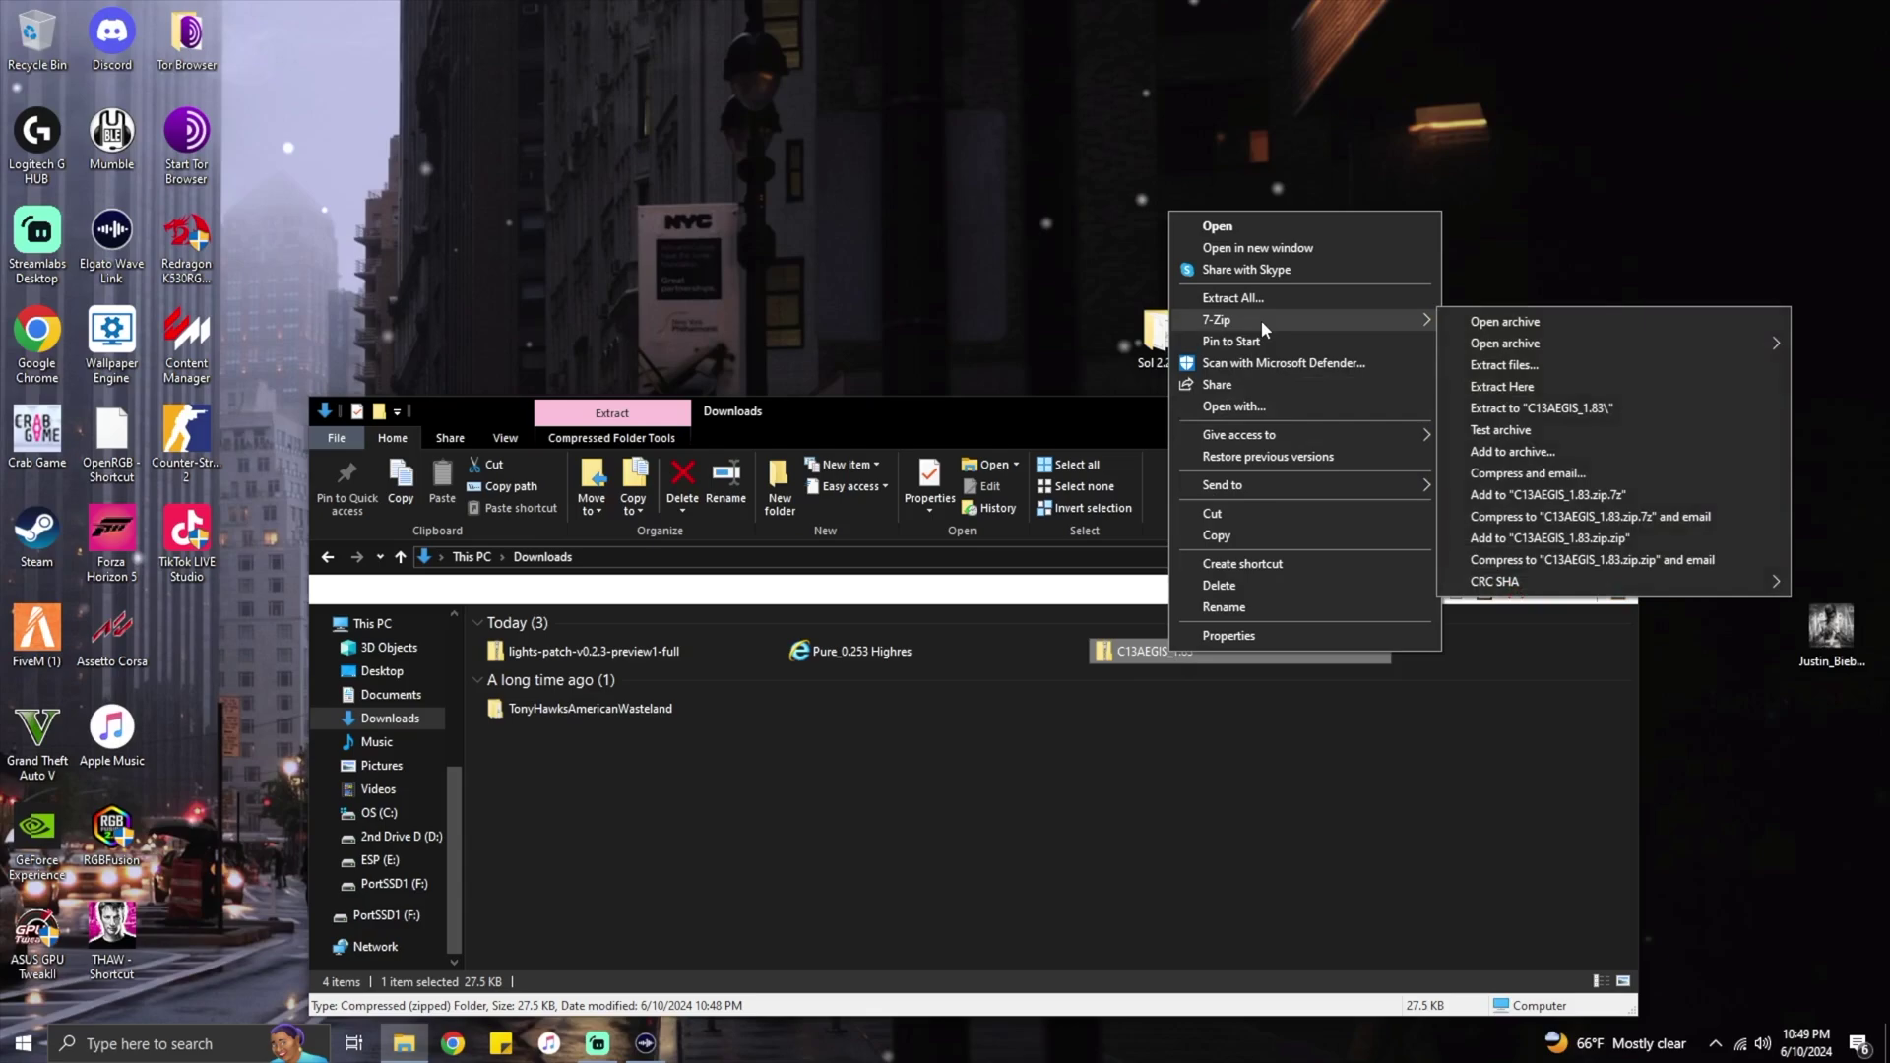
{"action": "left_click", "coordinate": [1460, 319]}
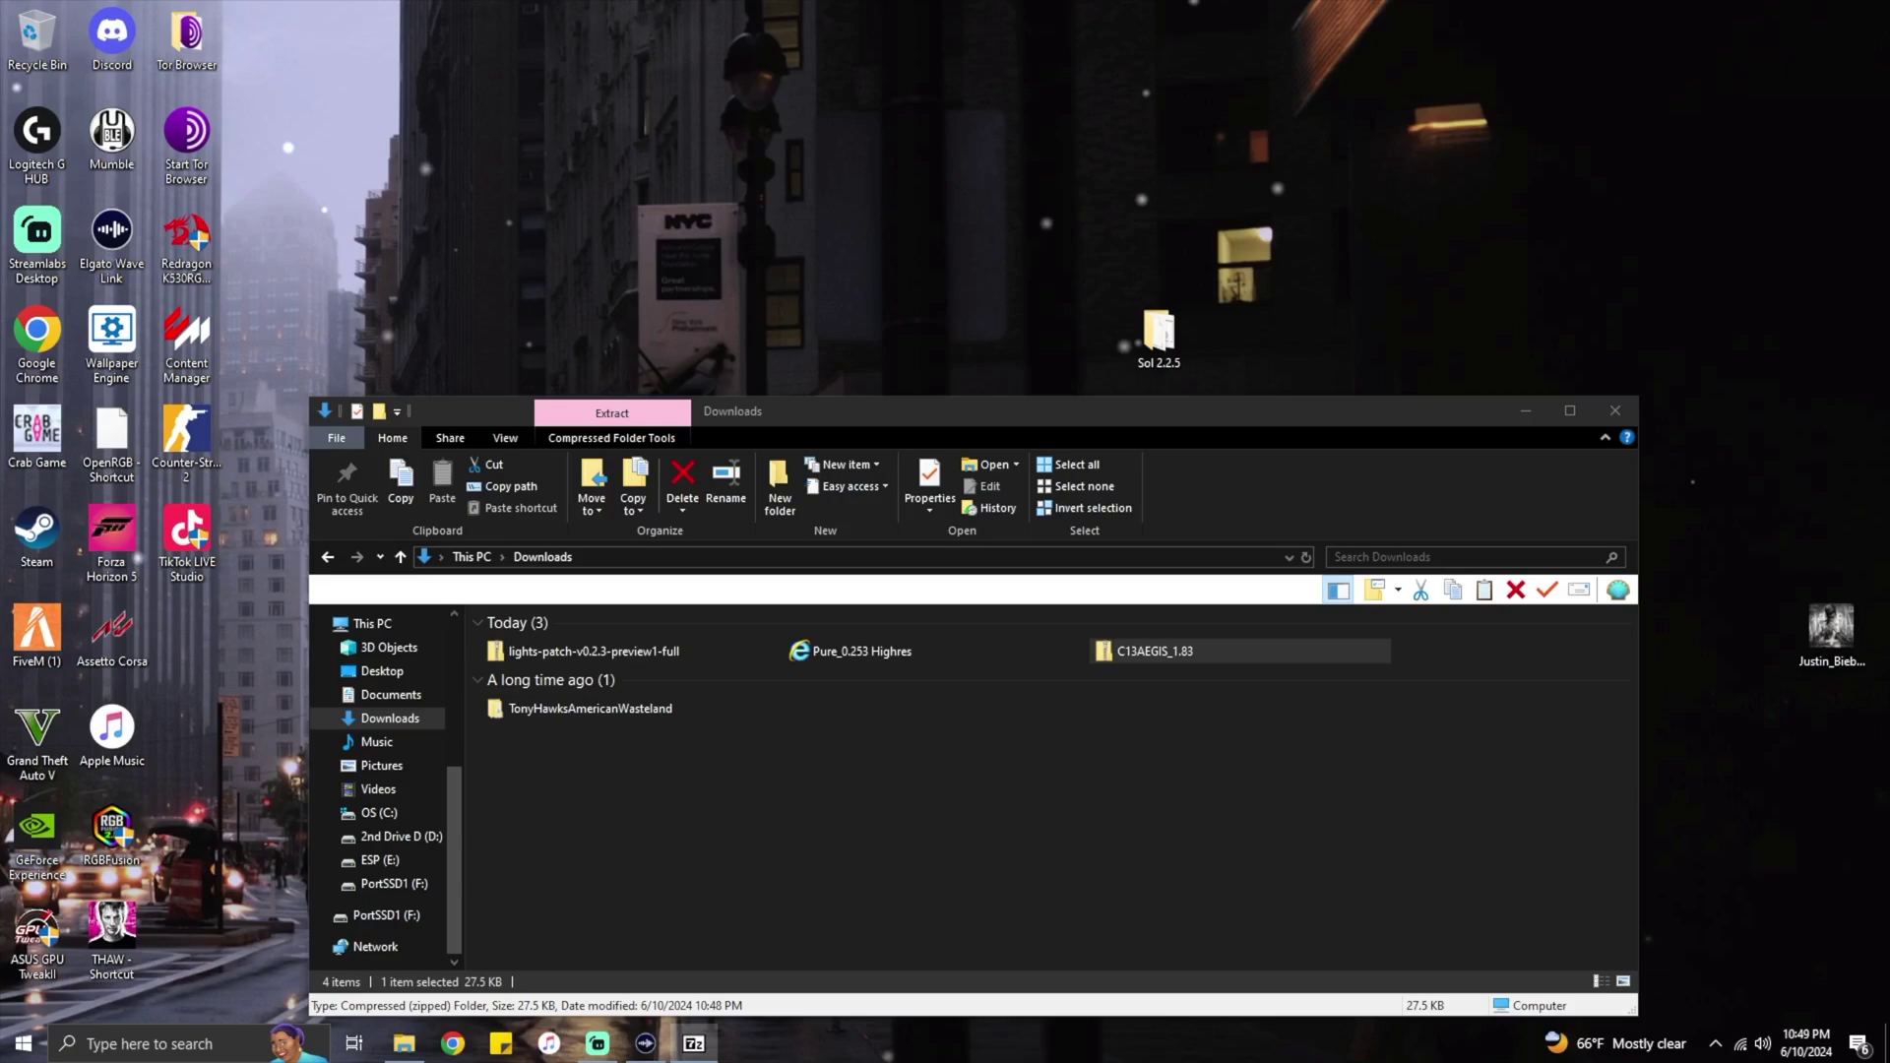
{"action": "scroll", "coordinate": [384, 787], "scroll_direction": "up", "scroll_amount": 4}
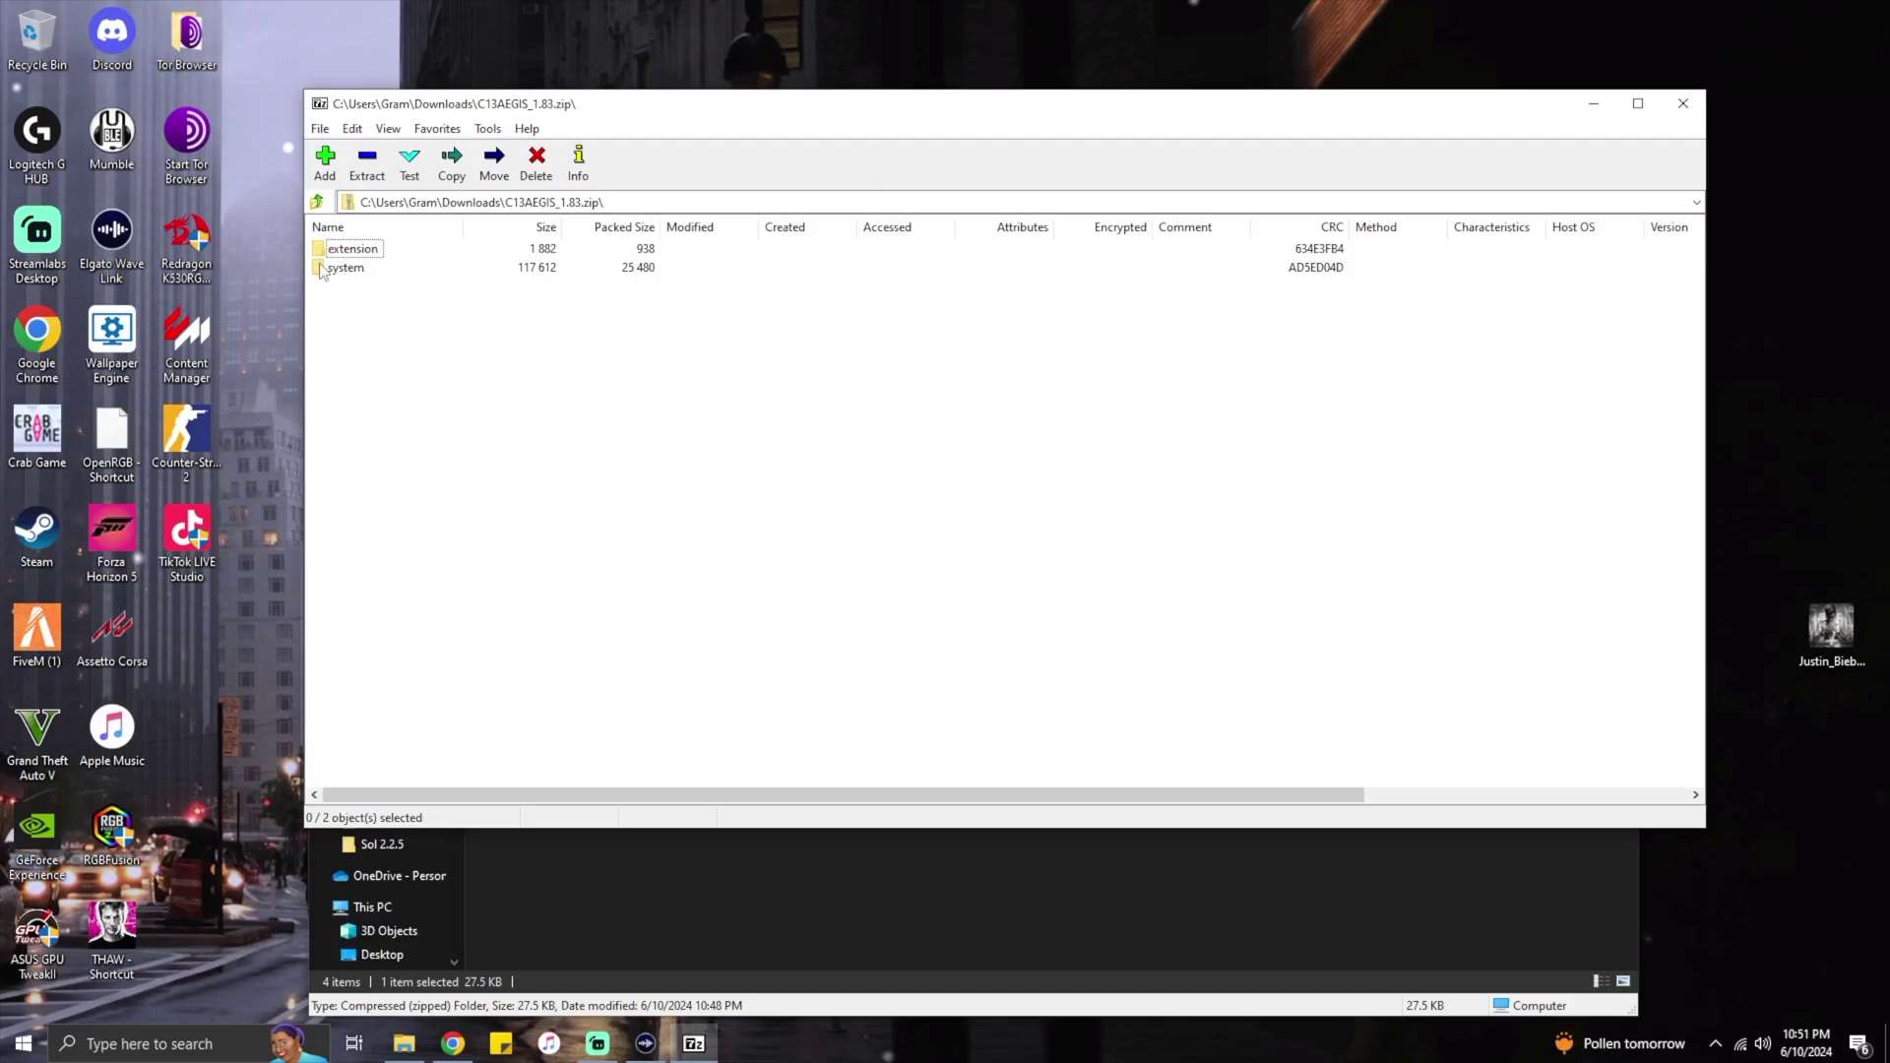
Launch Content Manager from its desktop shortcut while the 7-Zip archive stays open.
{"action": "left_click", "coordinate": [204, 361]}
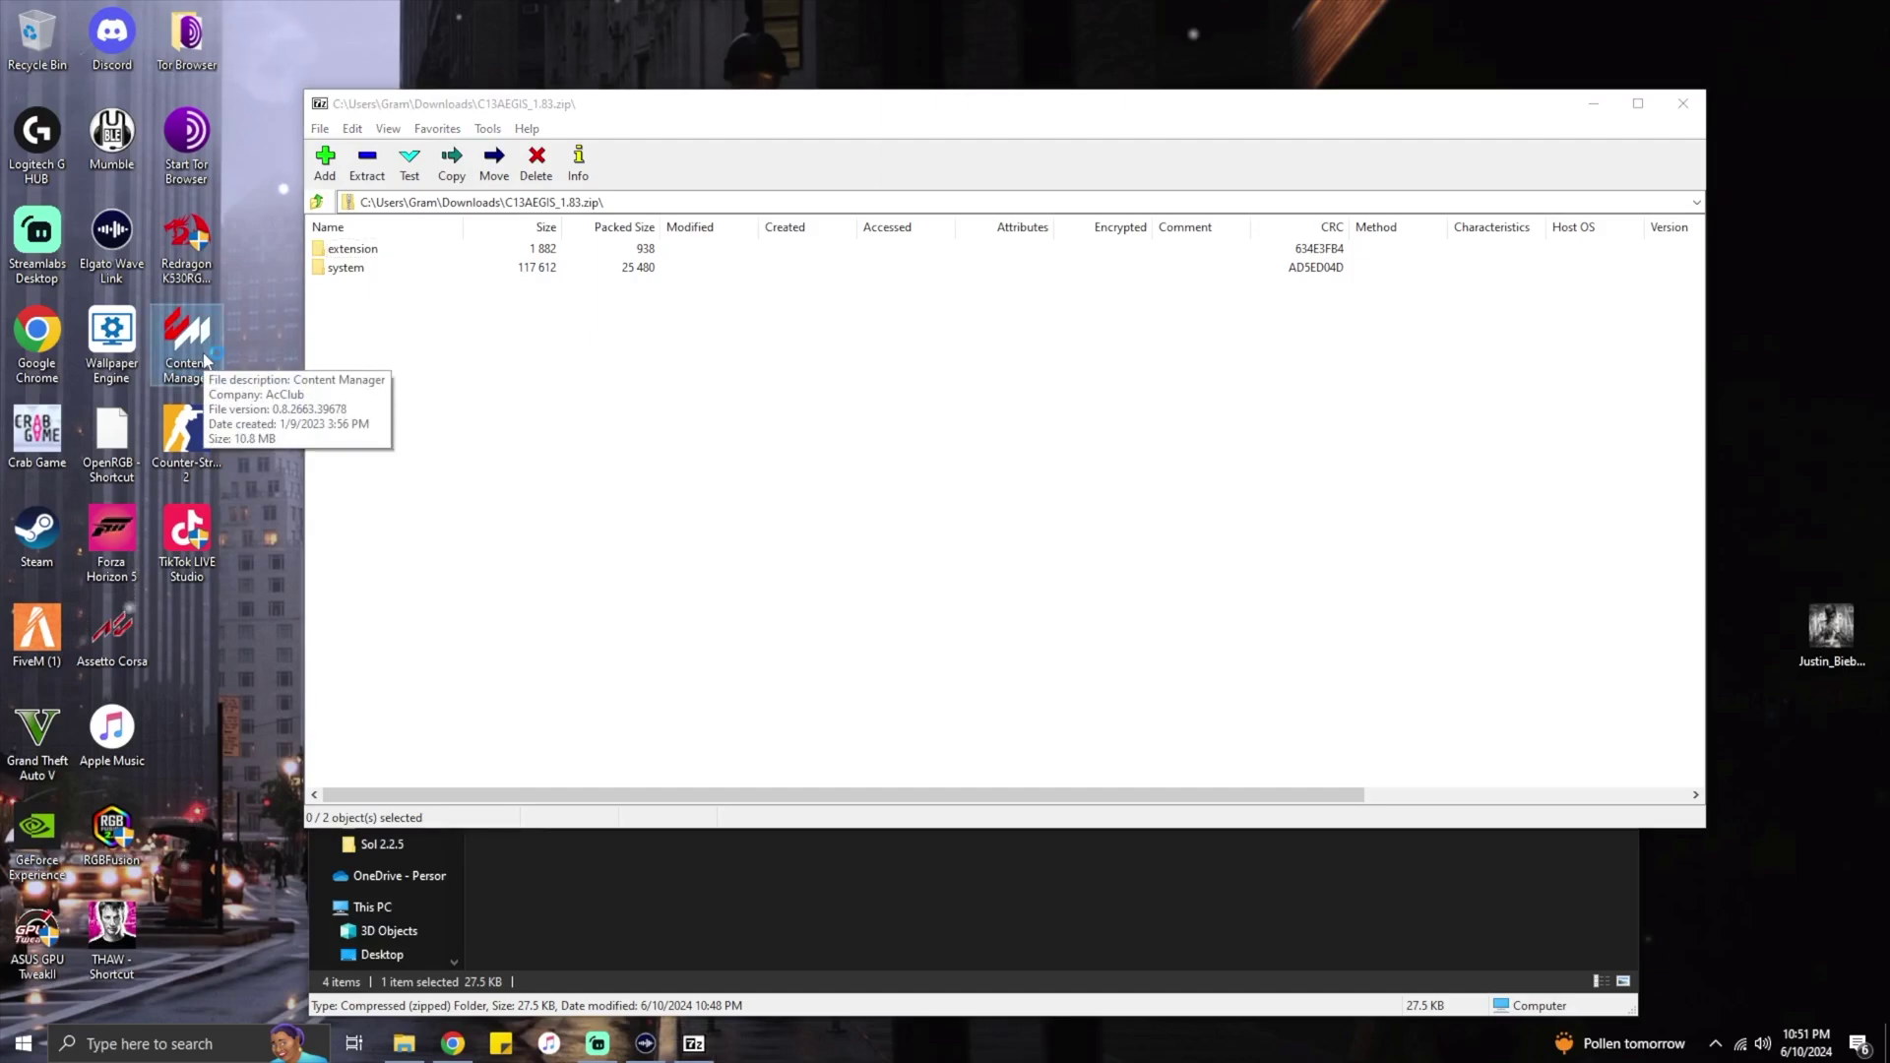
{"action": "double_click", "coordinate": [205, 362]}
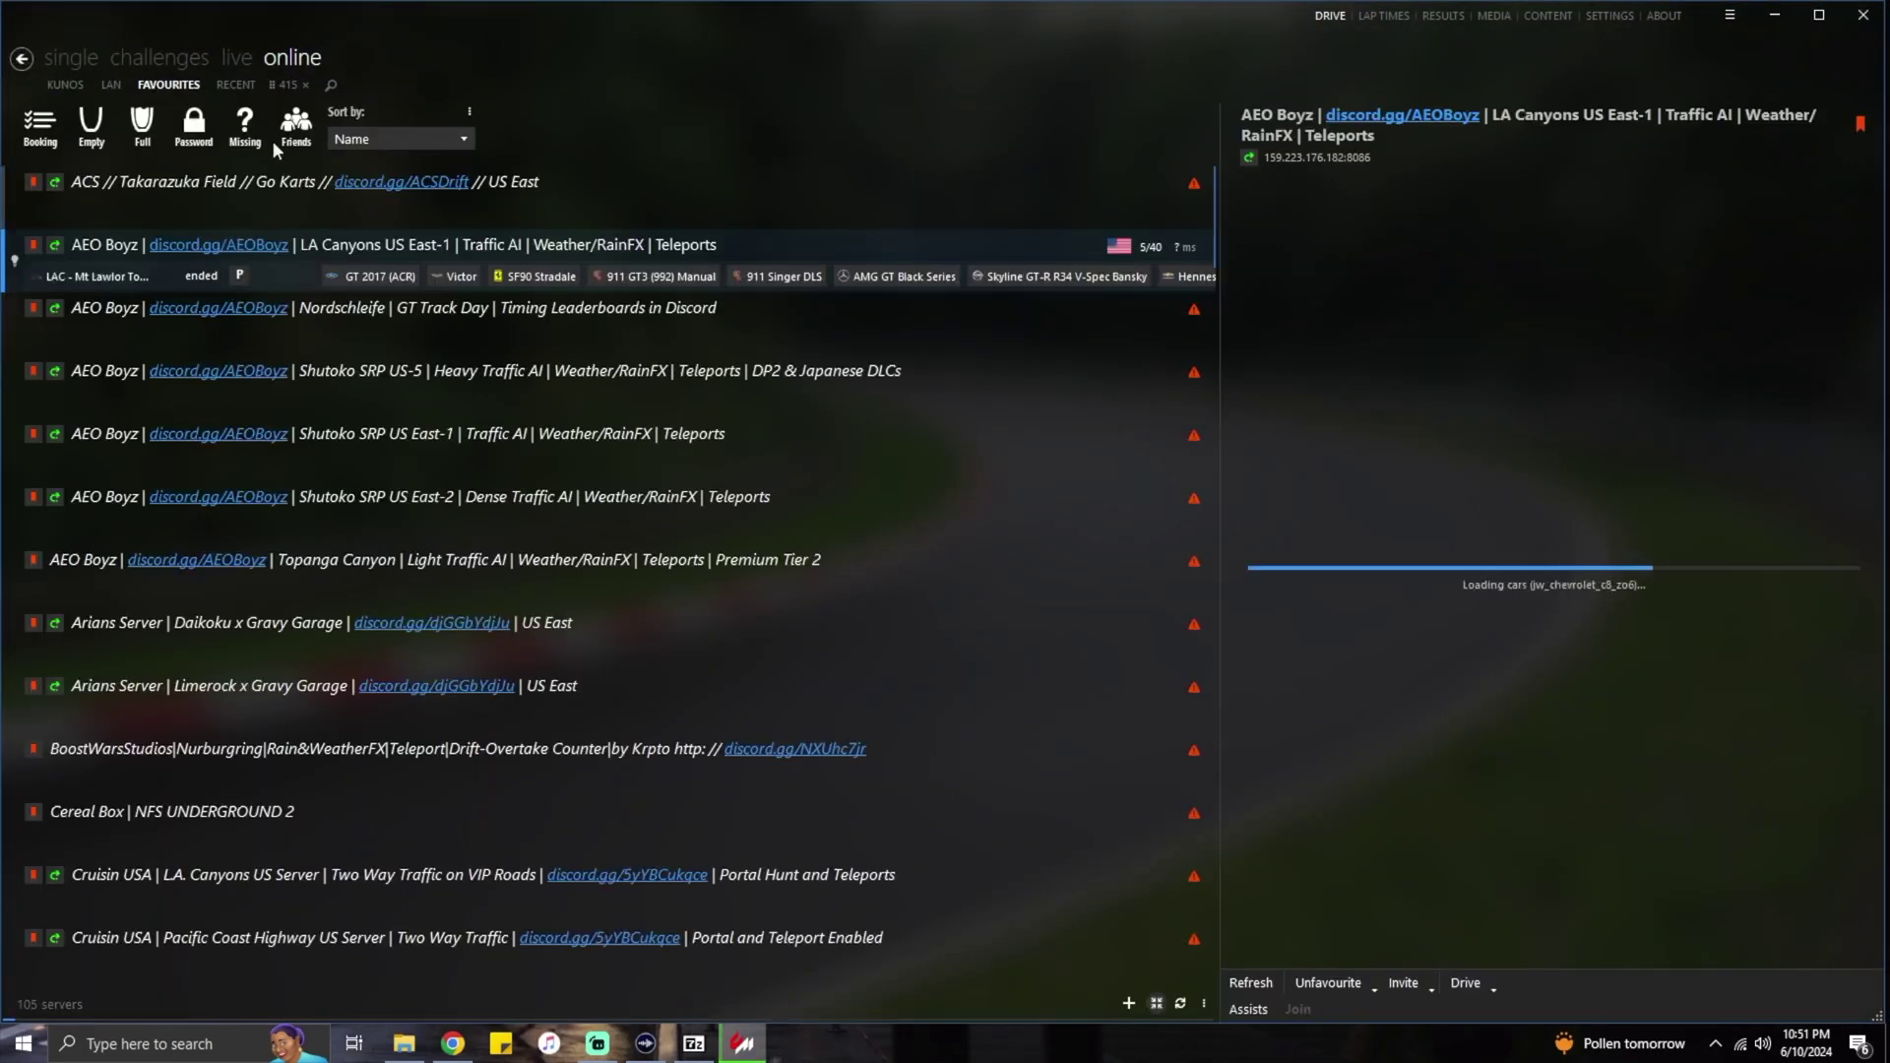
Open the Assetto Corsa install folder from Content Manager's Settings > General page.
{"action": "left_click", "coordinate": [1600, 20]}
{"action": "left_click", "coordinate": [243, 87]}
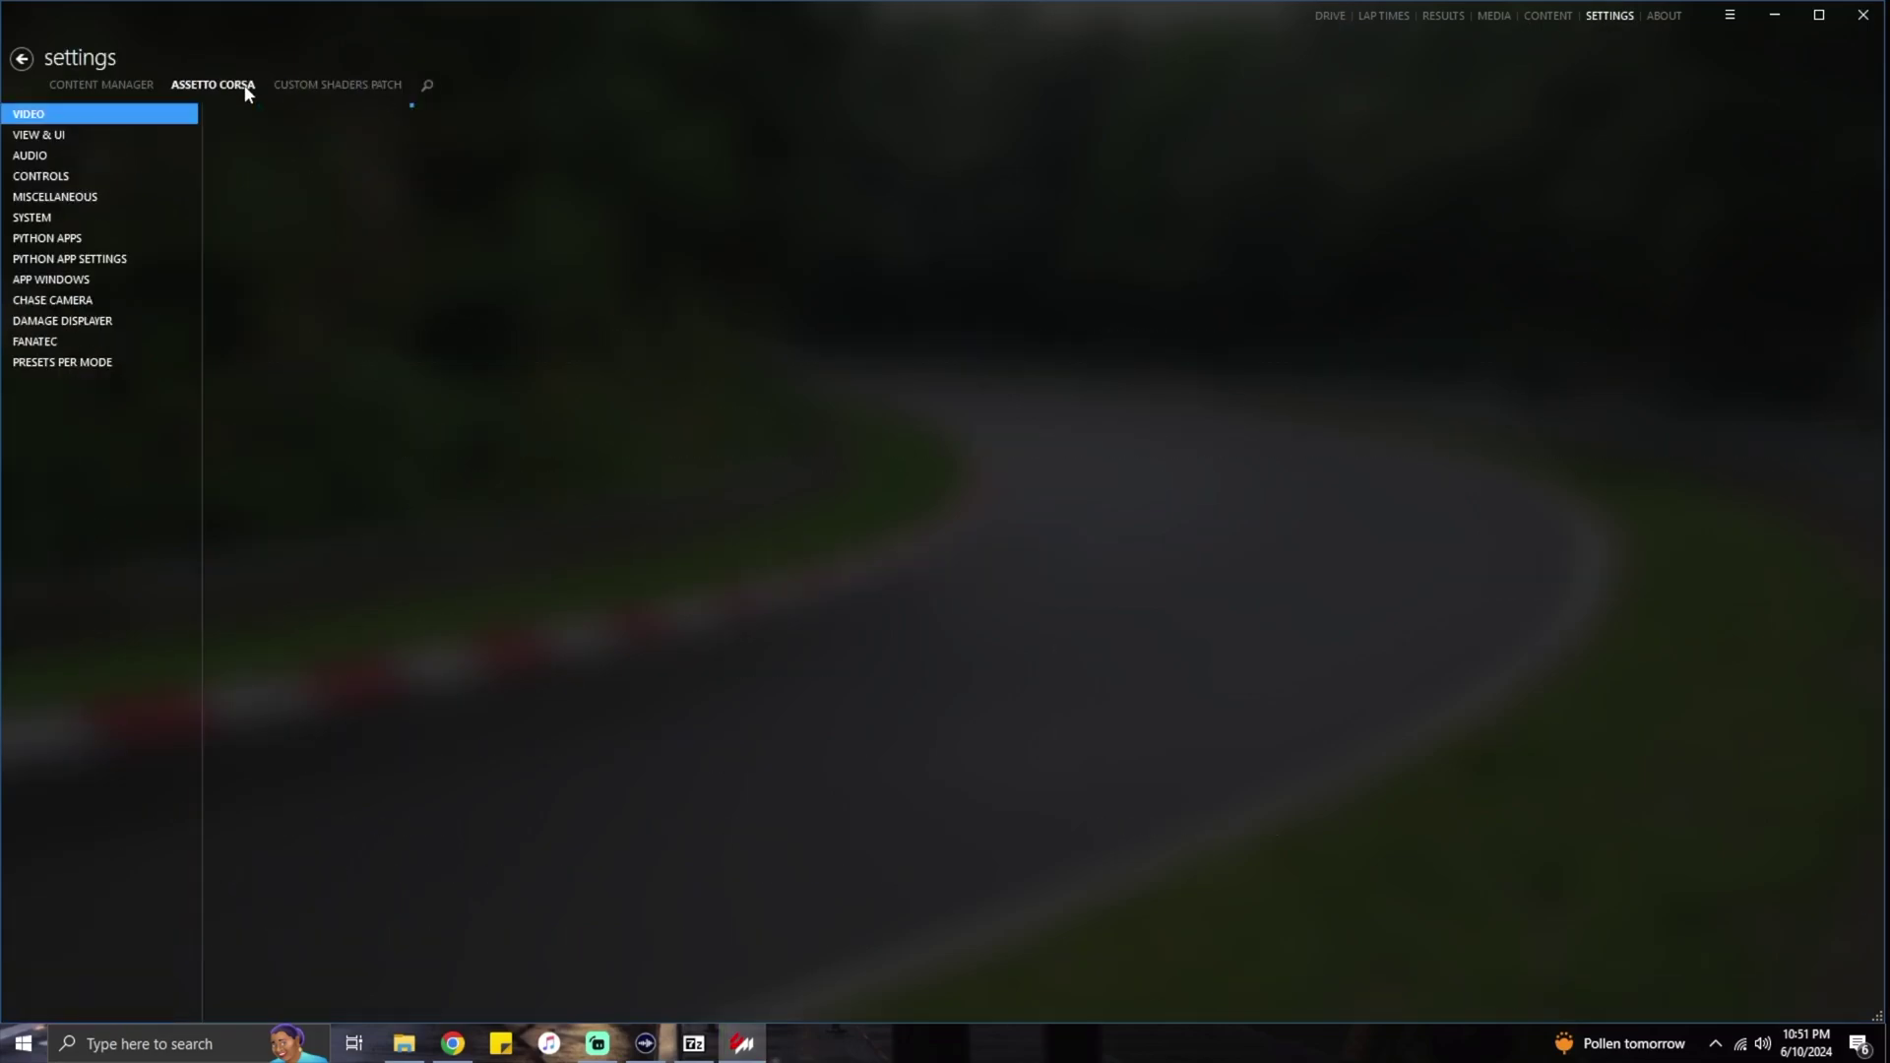
{"action": "left_click", "coordinate": [133, 86]}
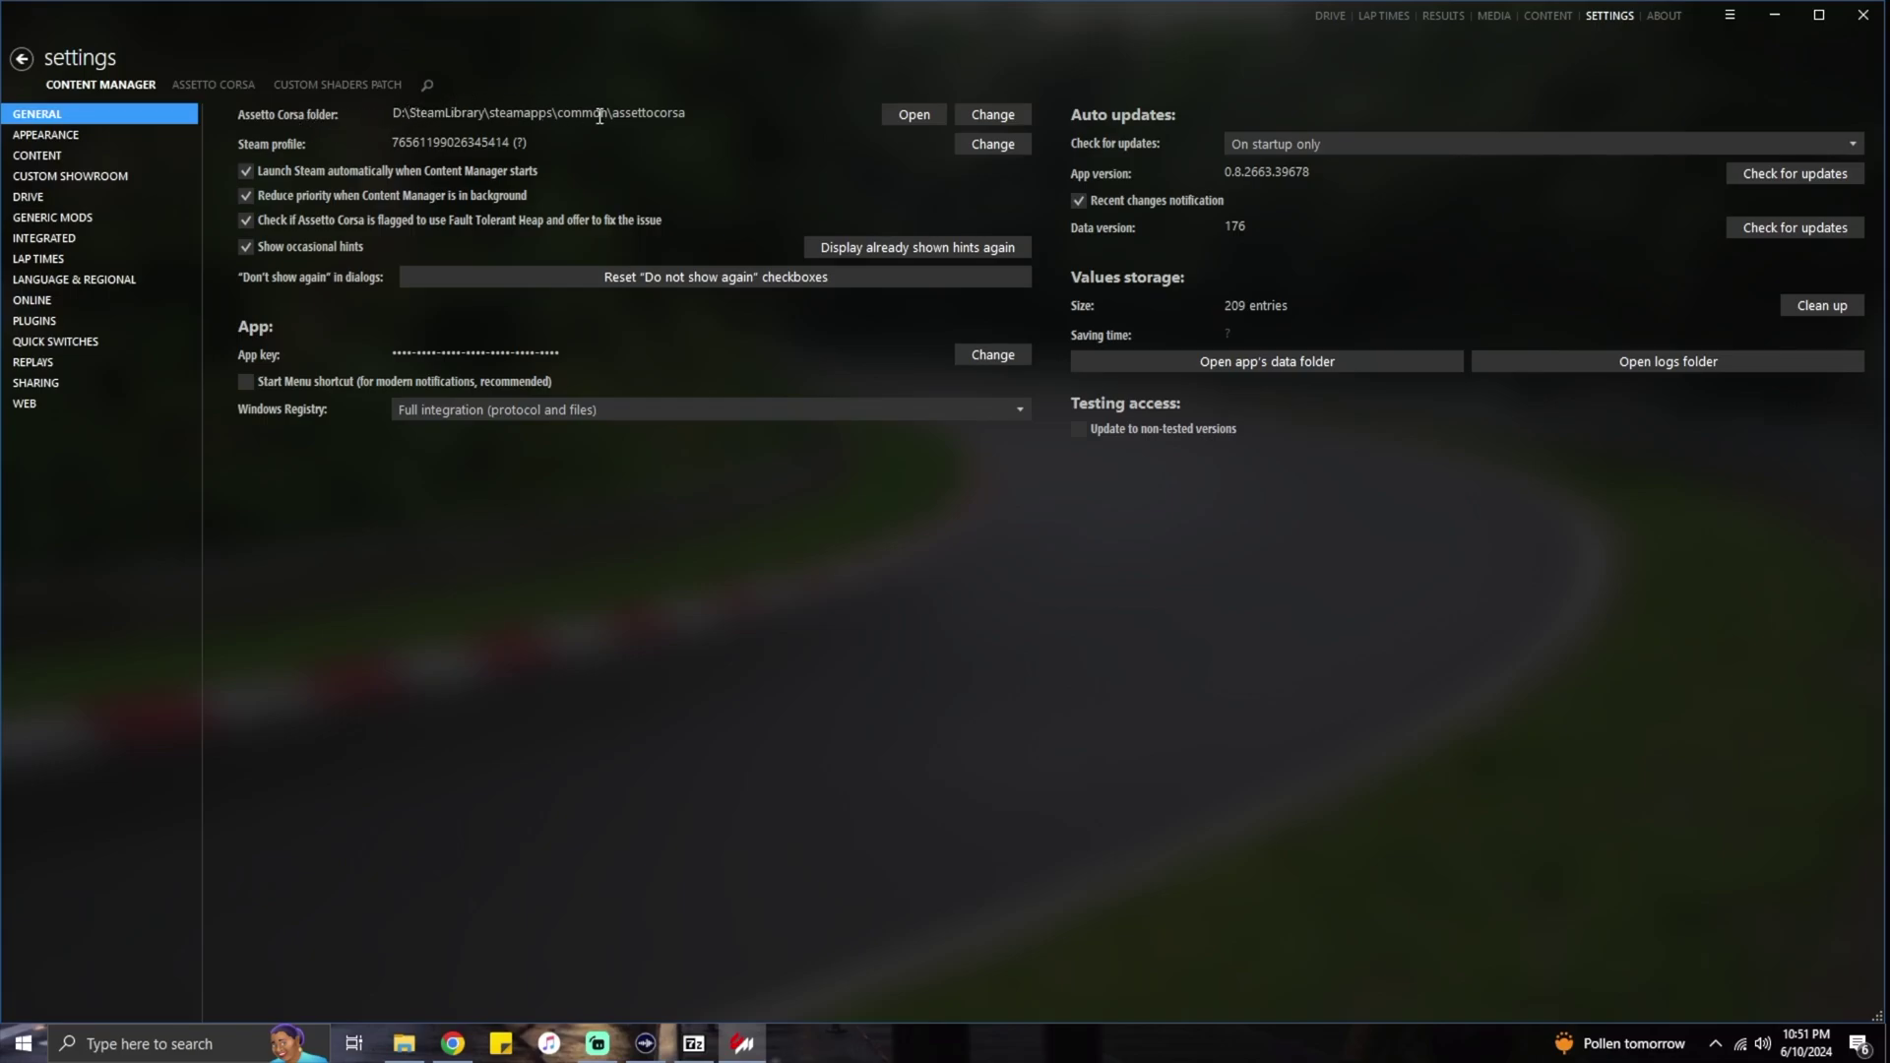
{"action": "left_click", "coordinate": [916, 115]}
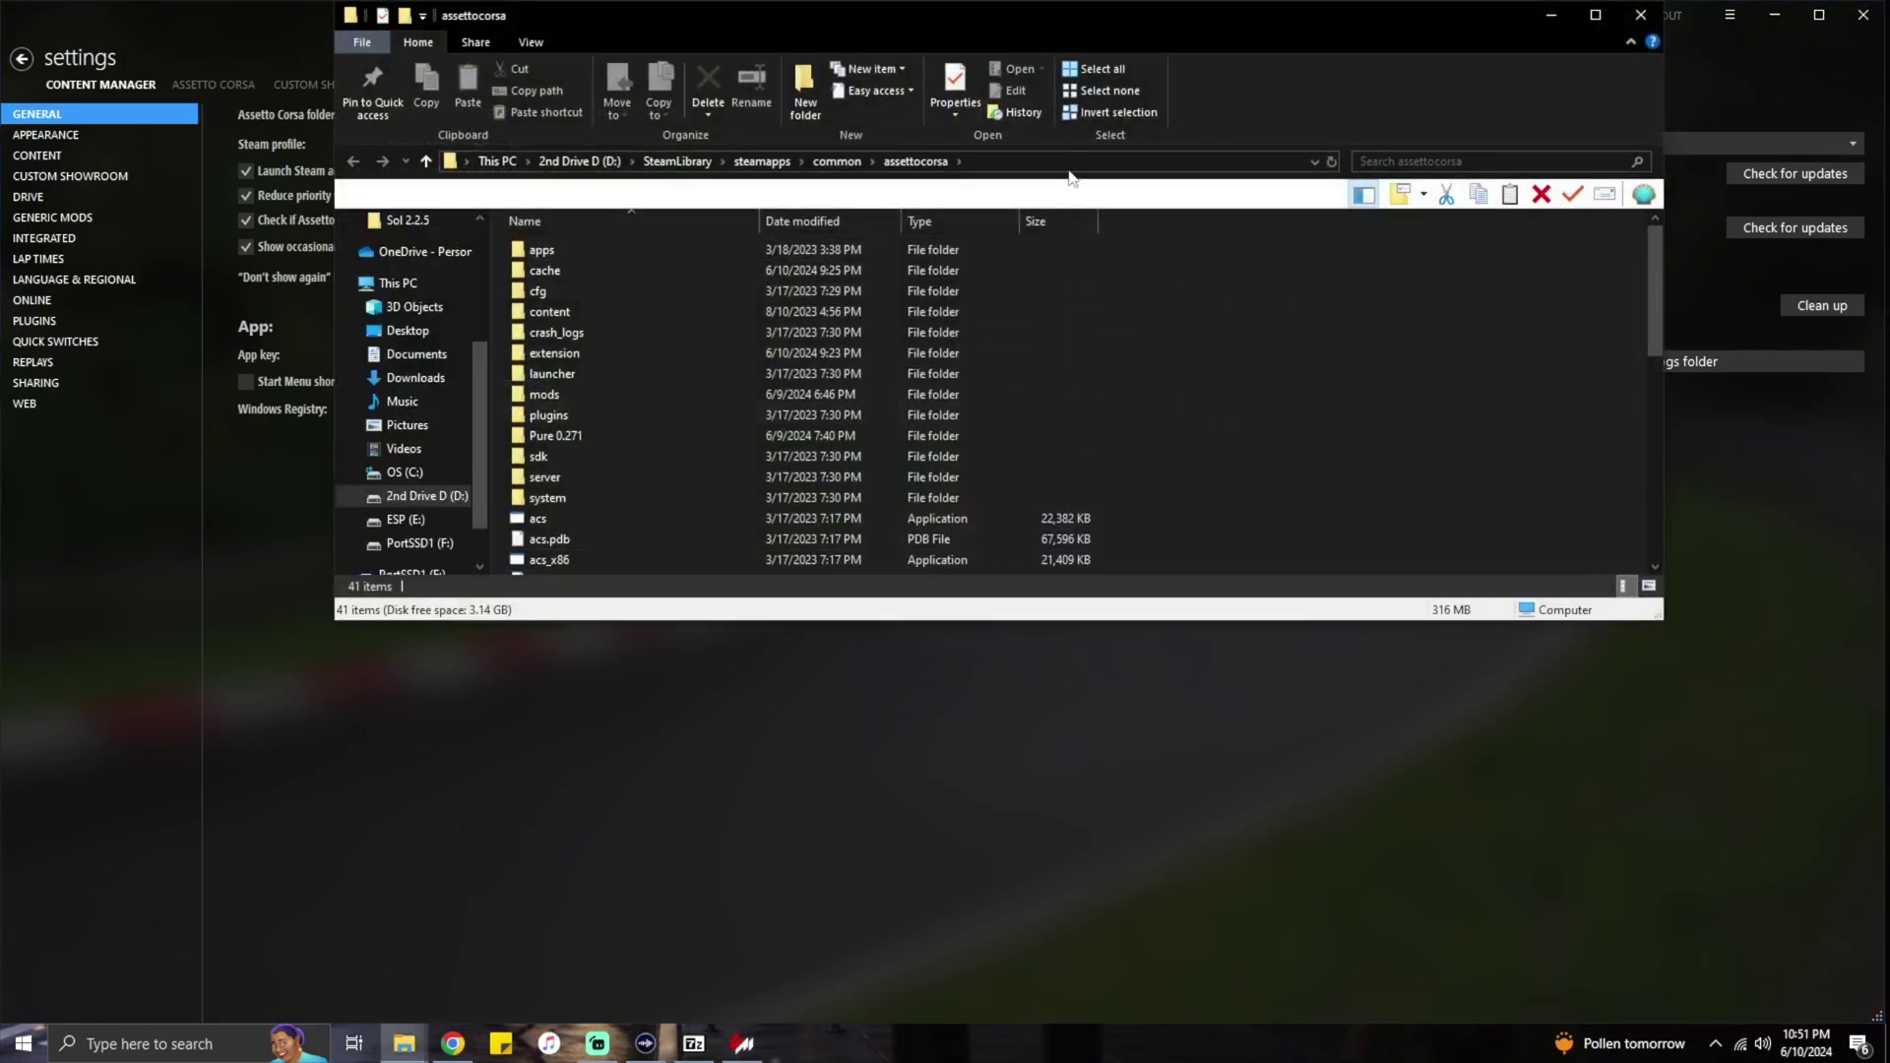
Arrange the 7-Zip archive and assettocorsa folder windows side by side.
{"action": "left_click", "coordinate": [695, 1045]}
{"action": "left_click_drag", "start_coordinate": [825, 110], "coordinate": [1310, 149]}
{"action": "left_click_drag", "start_coordinate": [741, 20], "coordinate": [417, 86]}
{"action": "left_click", "coordinate": [1402, 162]}
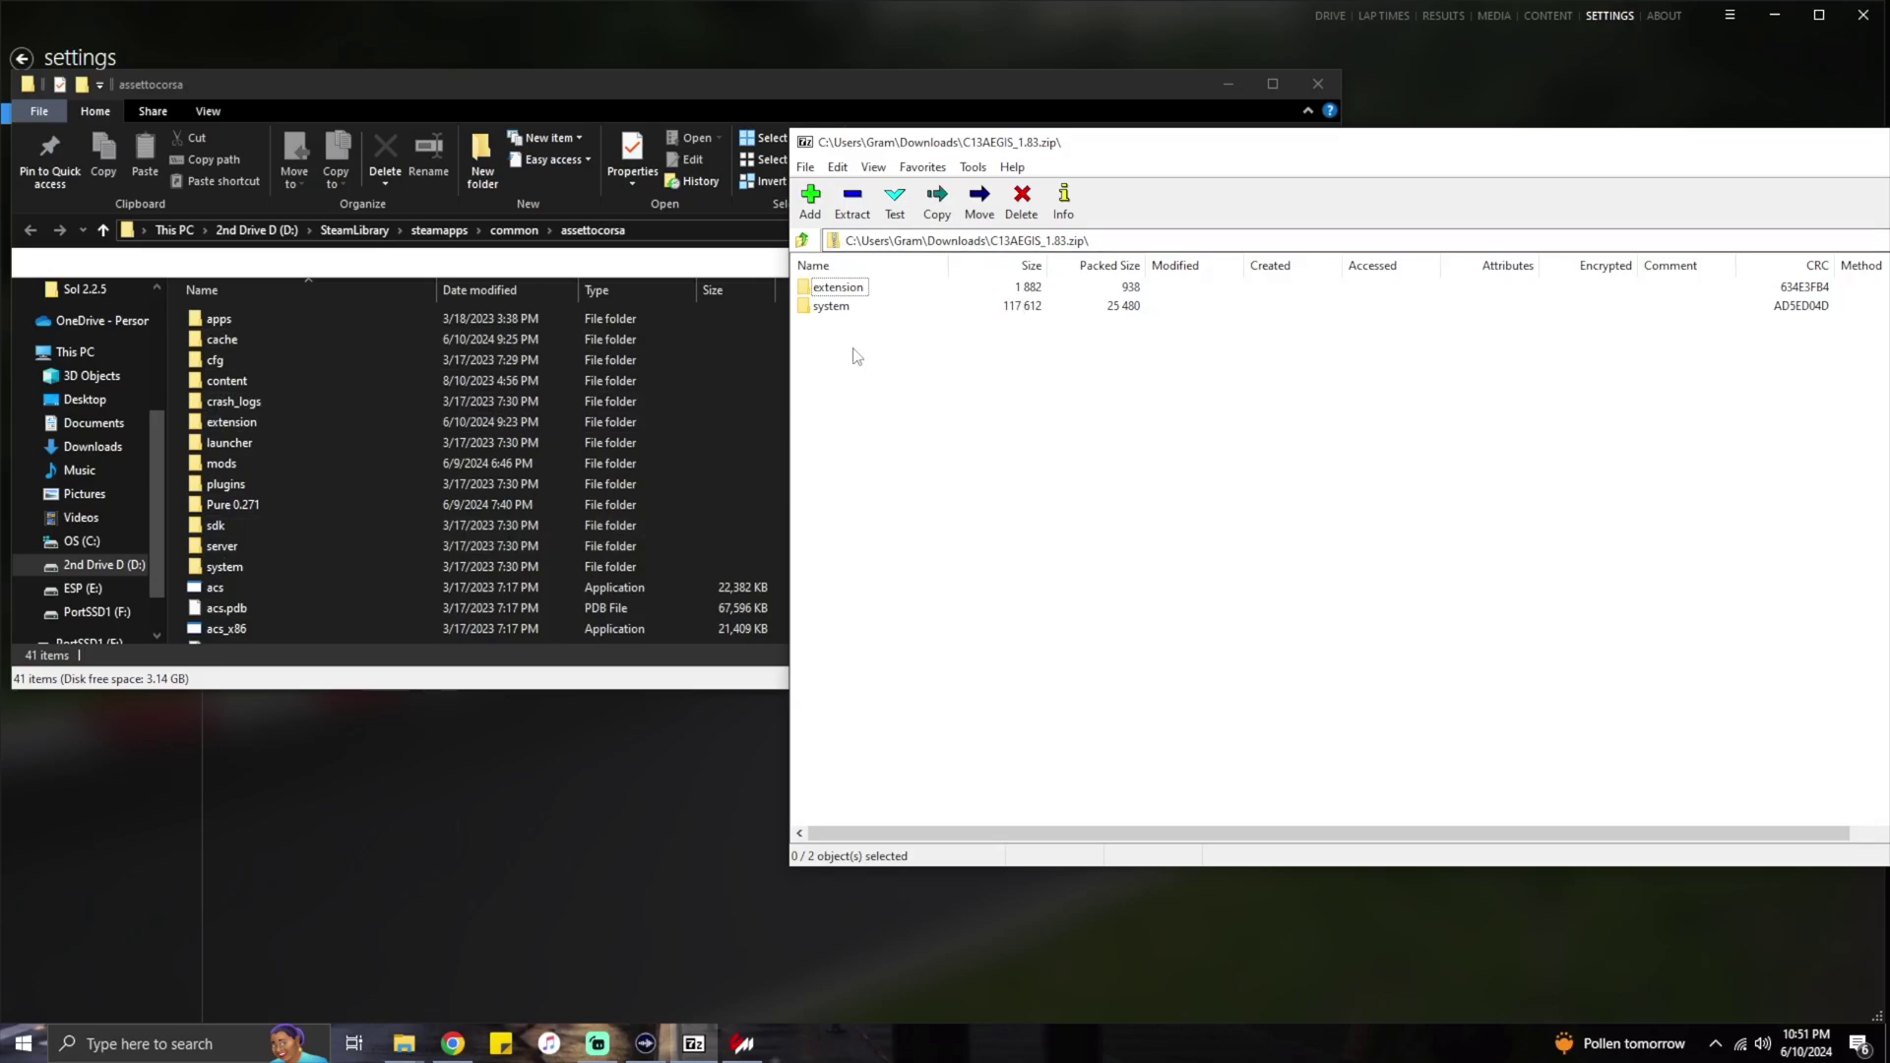
Copy the archive's extension and system folders into the assettocorsa folder.
{"action": "left_click", "coordinate": [848, 288]}
{"action": "left_click", "coordinate": [827, 307], "text": "shift"}
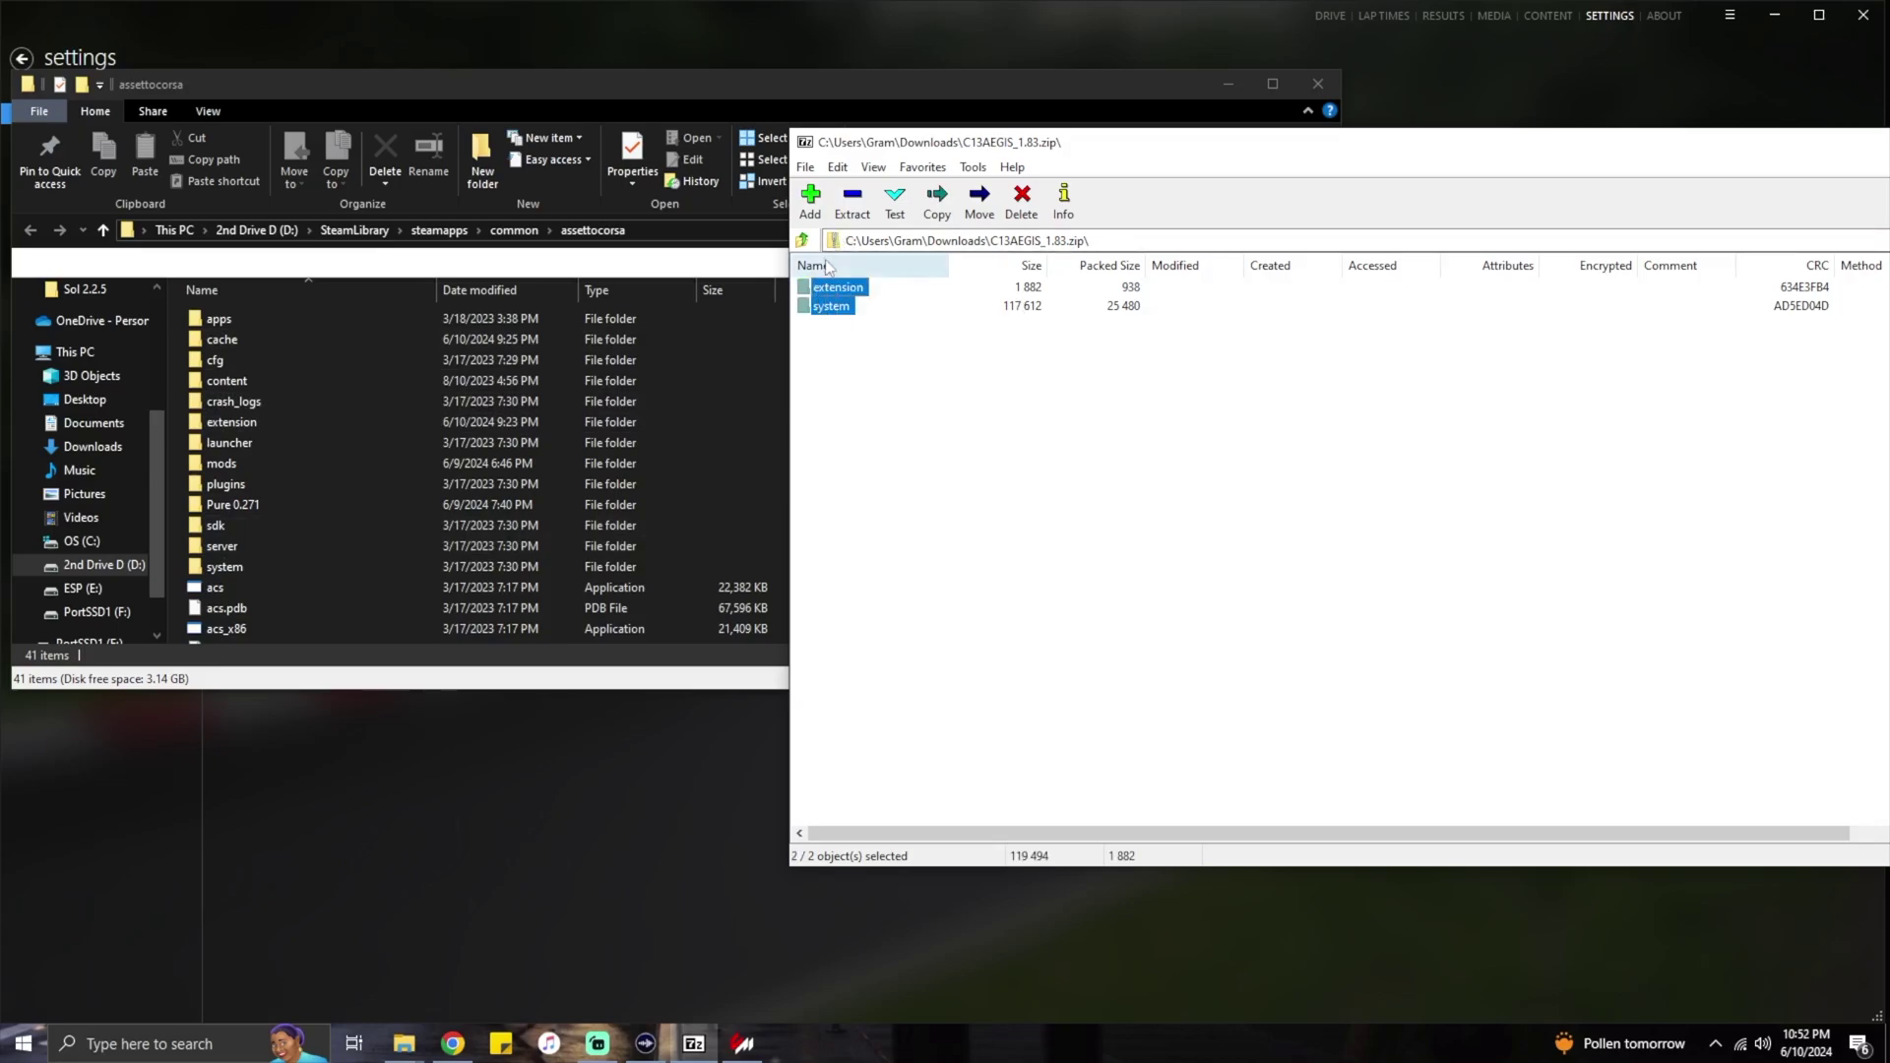
{"action": "left_click_drag", "start_coordinate": [878, 425], "coordinate": [774, 386]}
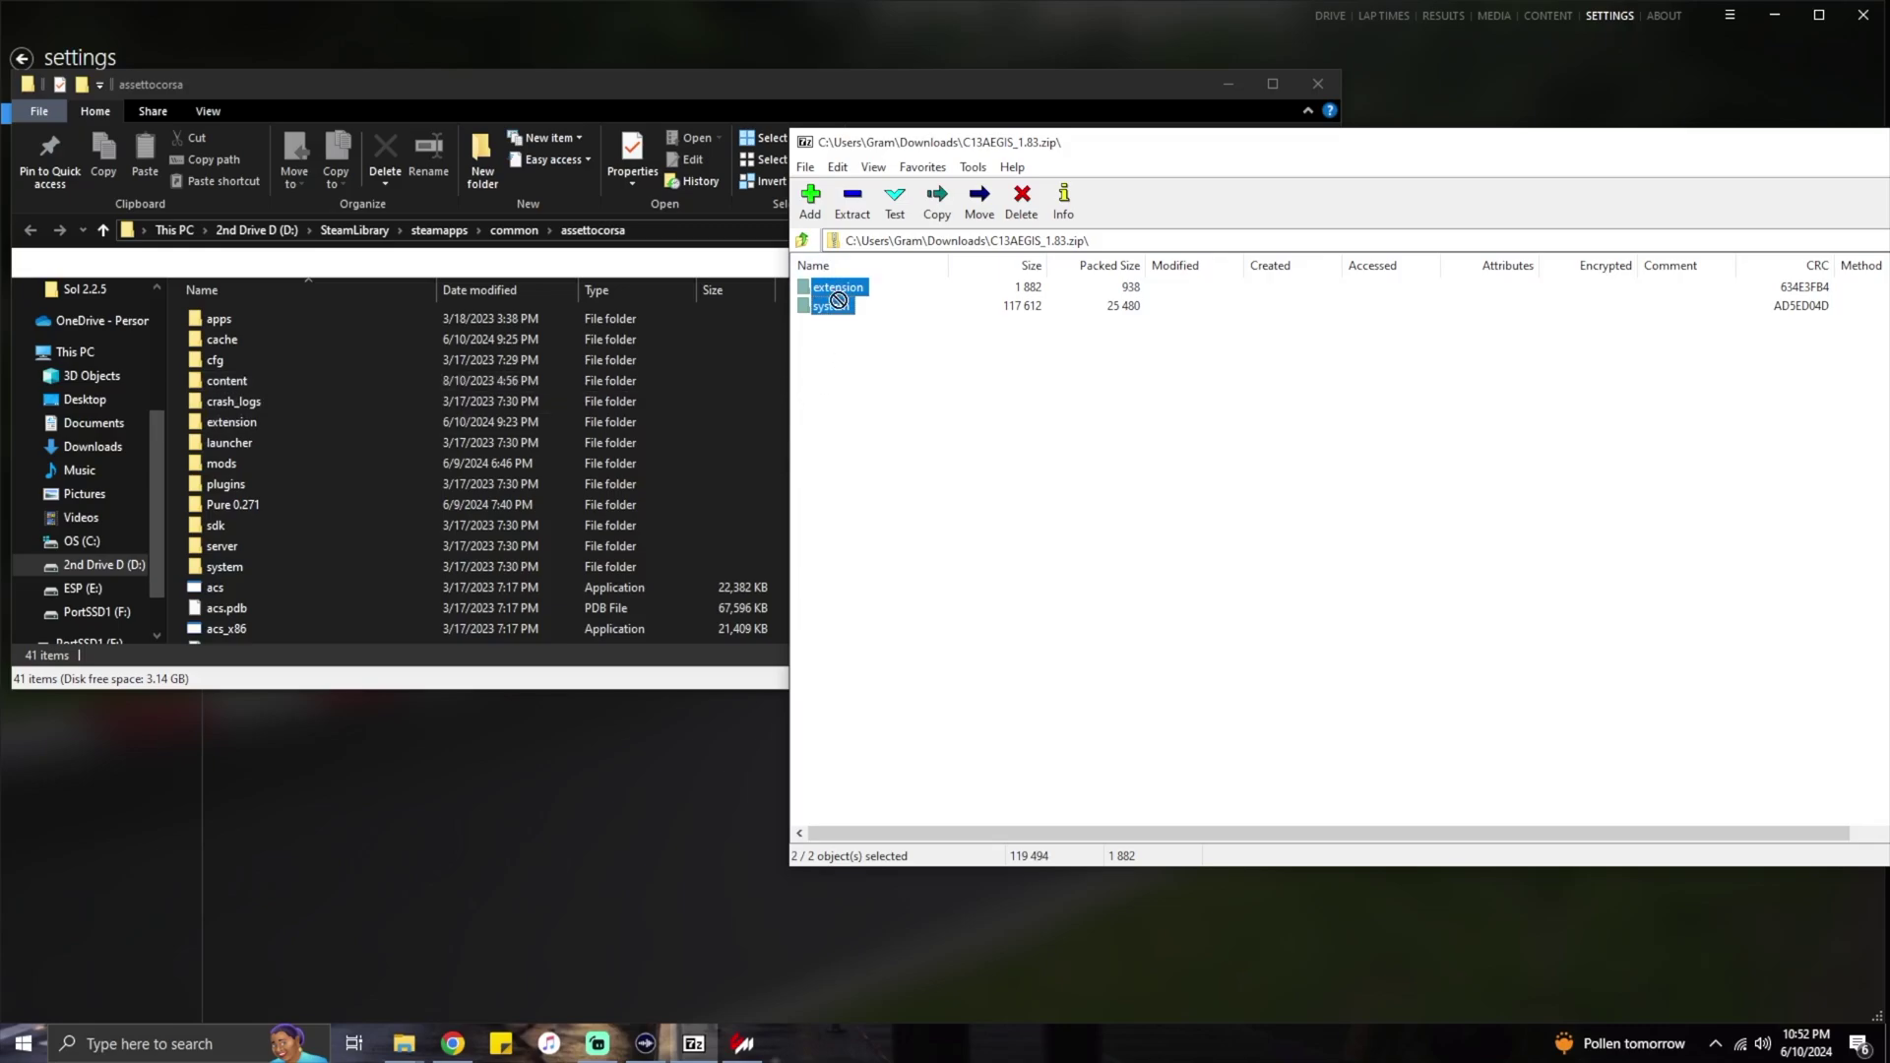
{"action": "left_click_drag", "start_coordinate": [838, 300], "coordinate": [842, 299]}
{"action": "left_click_drag", "start_coordinate": [1072, 146], "coordinate": [1445, 111]}
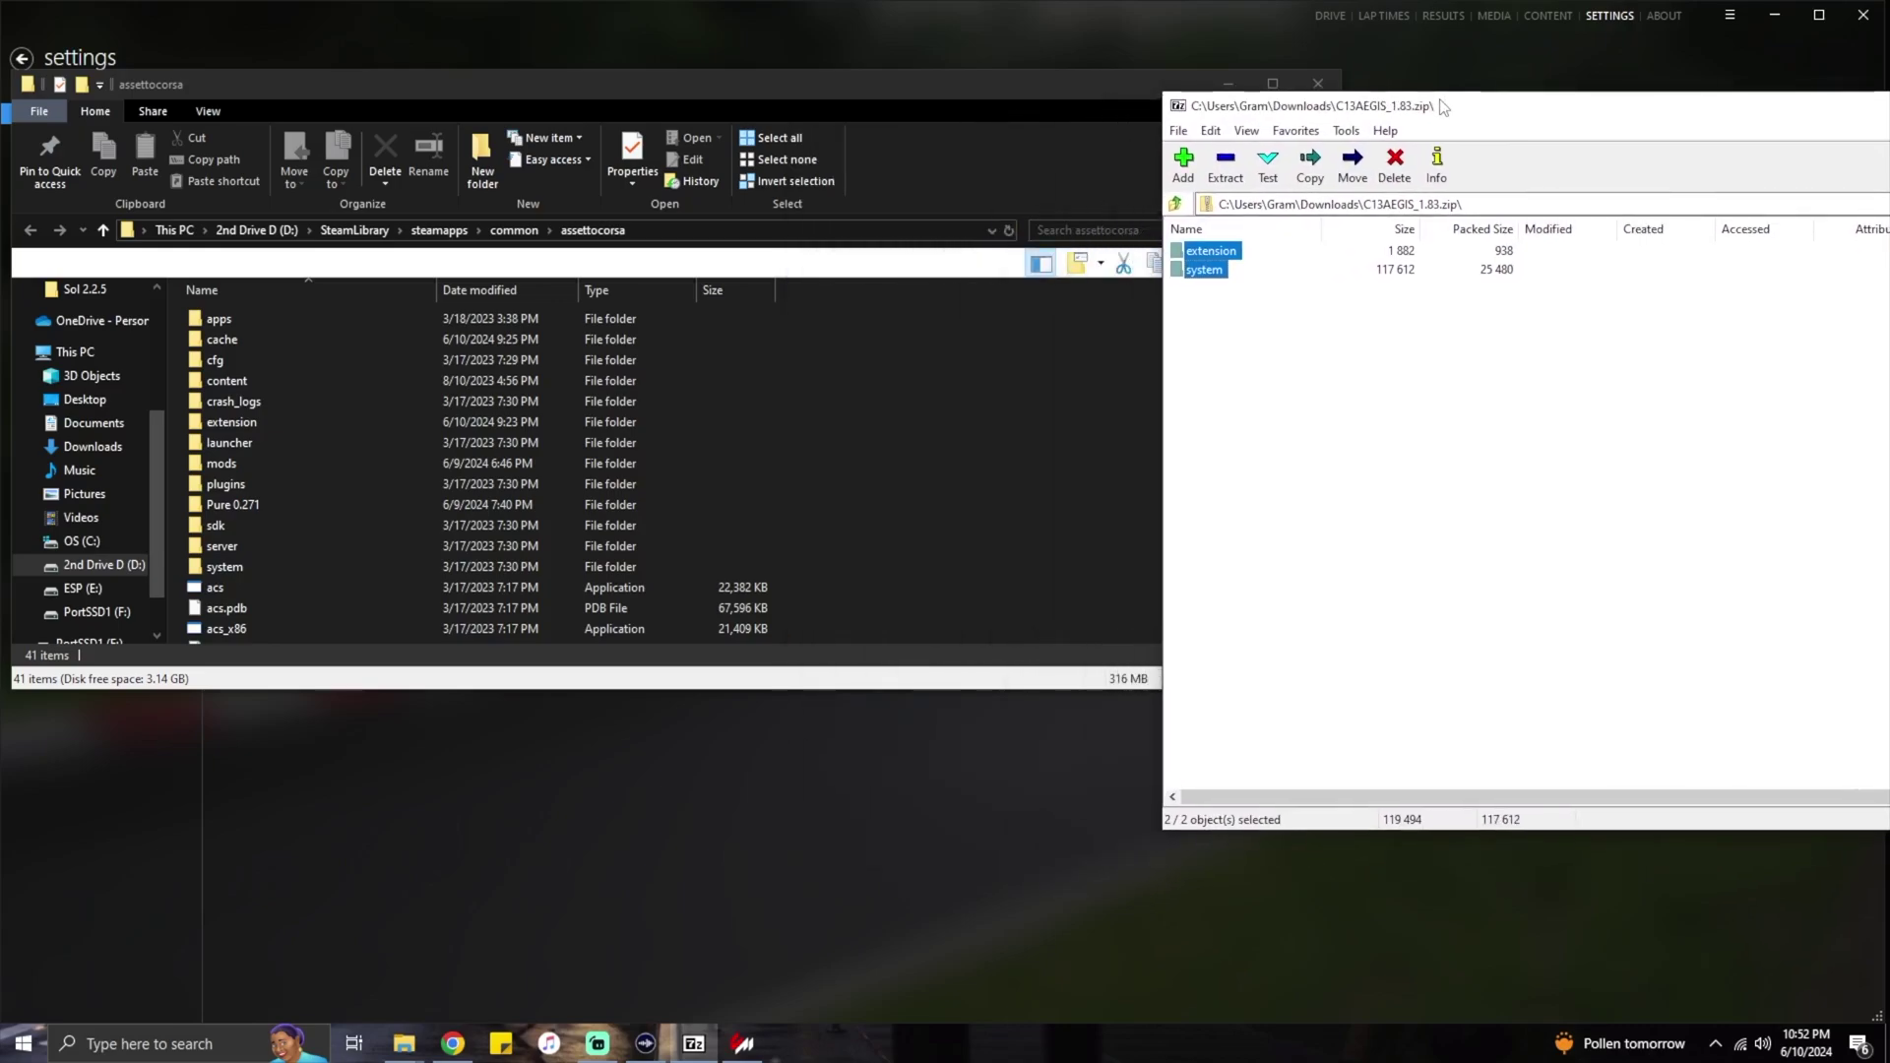
{"action": "mouse_move", "coordinate": [1222, 267]}
{"action": "left_mouse_down"}
{"action": "mouse_move", "coordinate": [1206, 295]}
{"action": "mouse_move", "coordinate": [1209, 254]}
{"action": "left_mouse_up"}
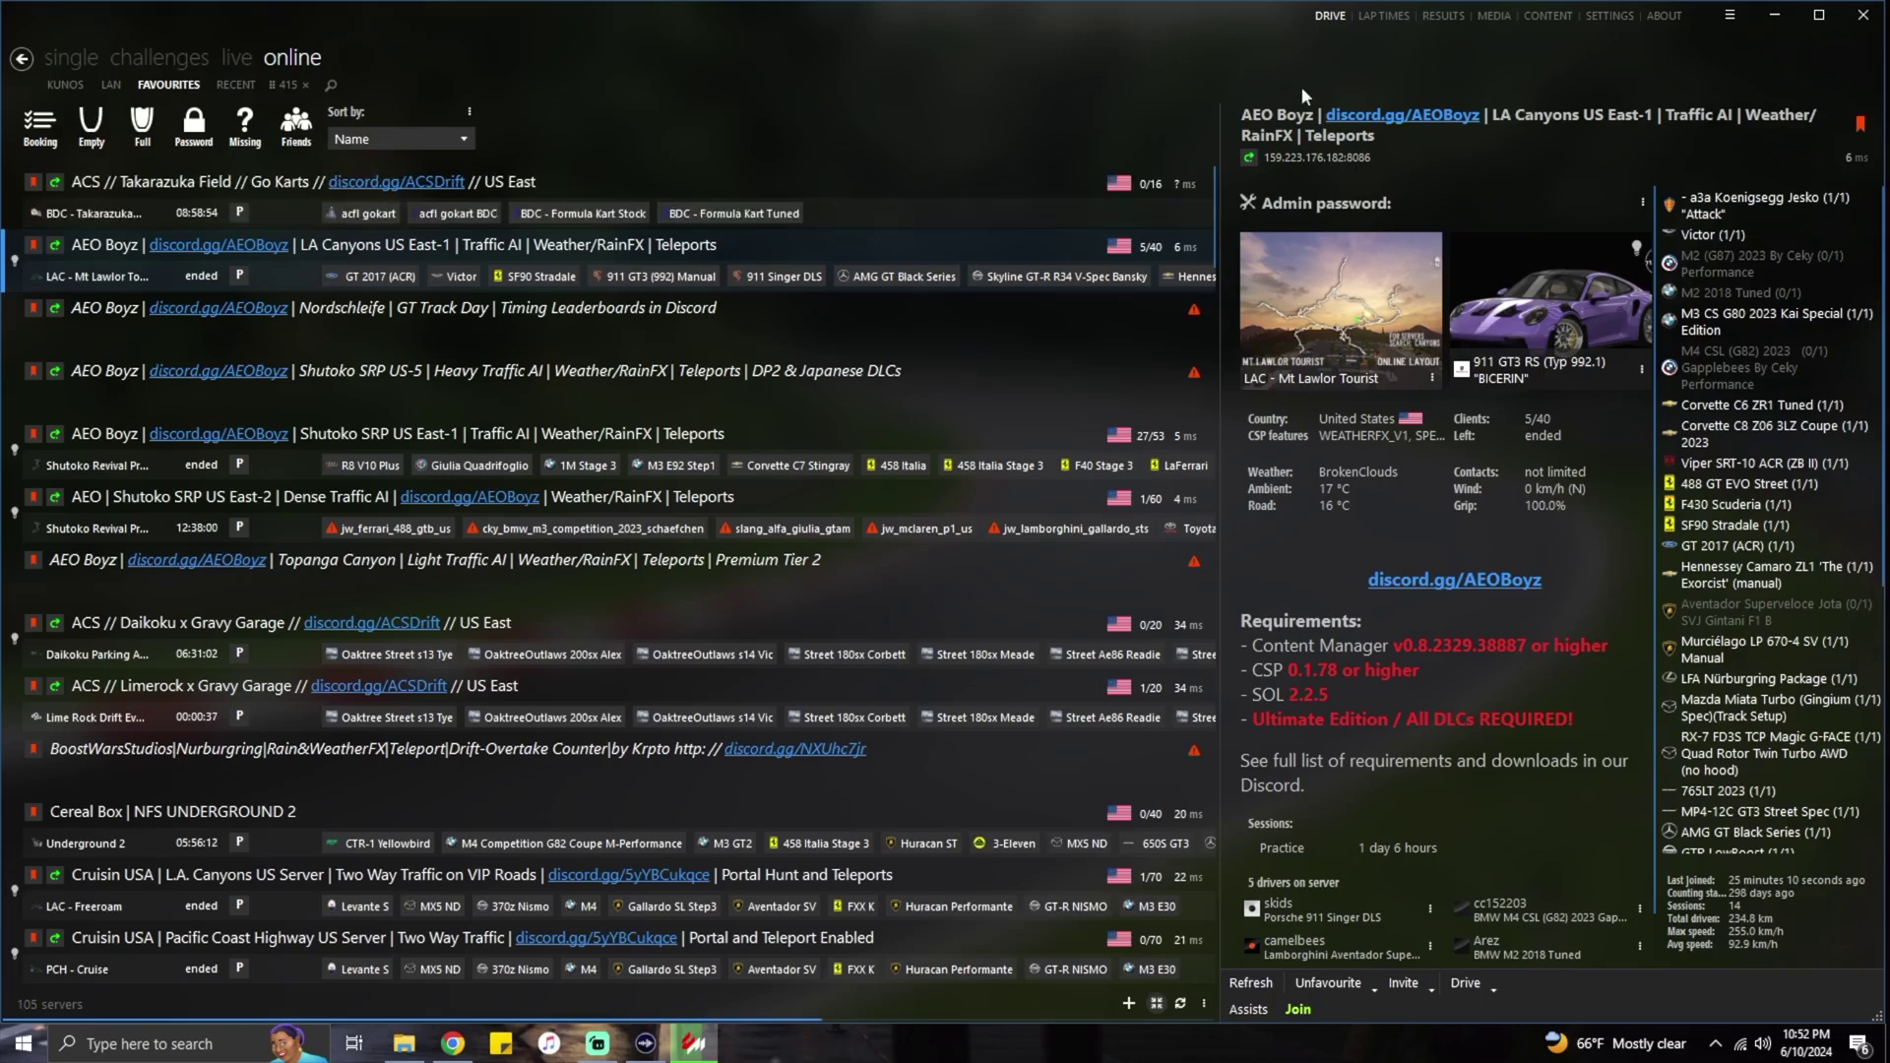
Confirm the Assetto Corsa video filter remains SEDREALISM REBORN.
{"action": "left_click", "coordinate": [1592, 24]}
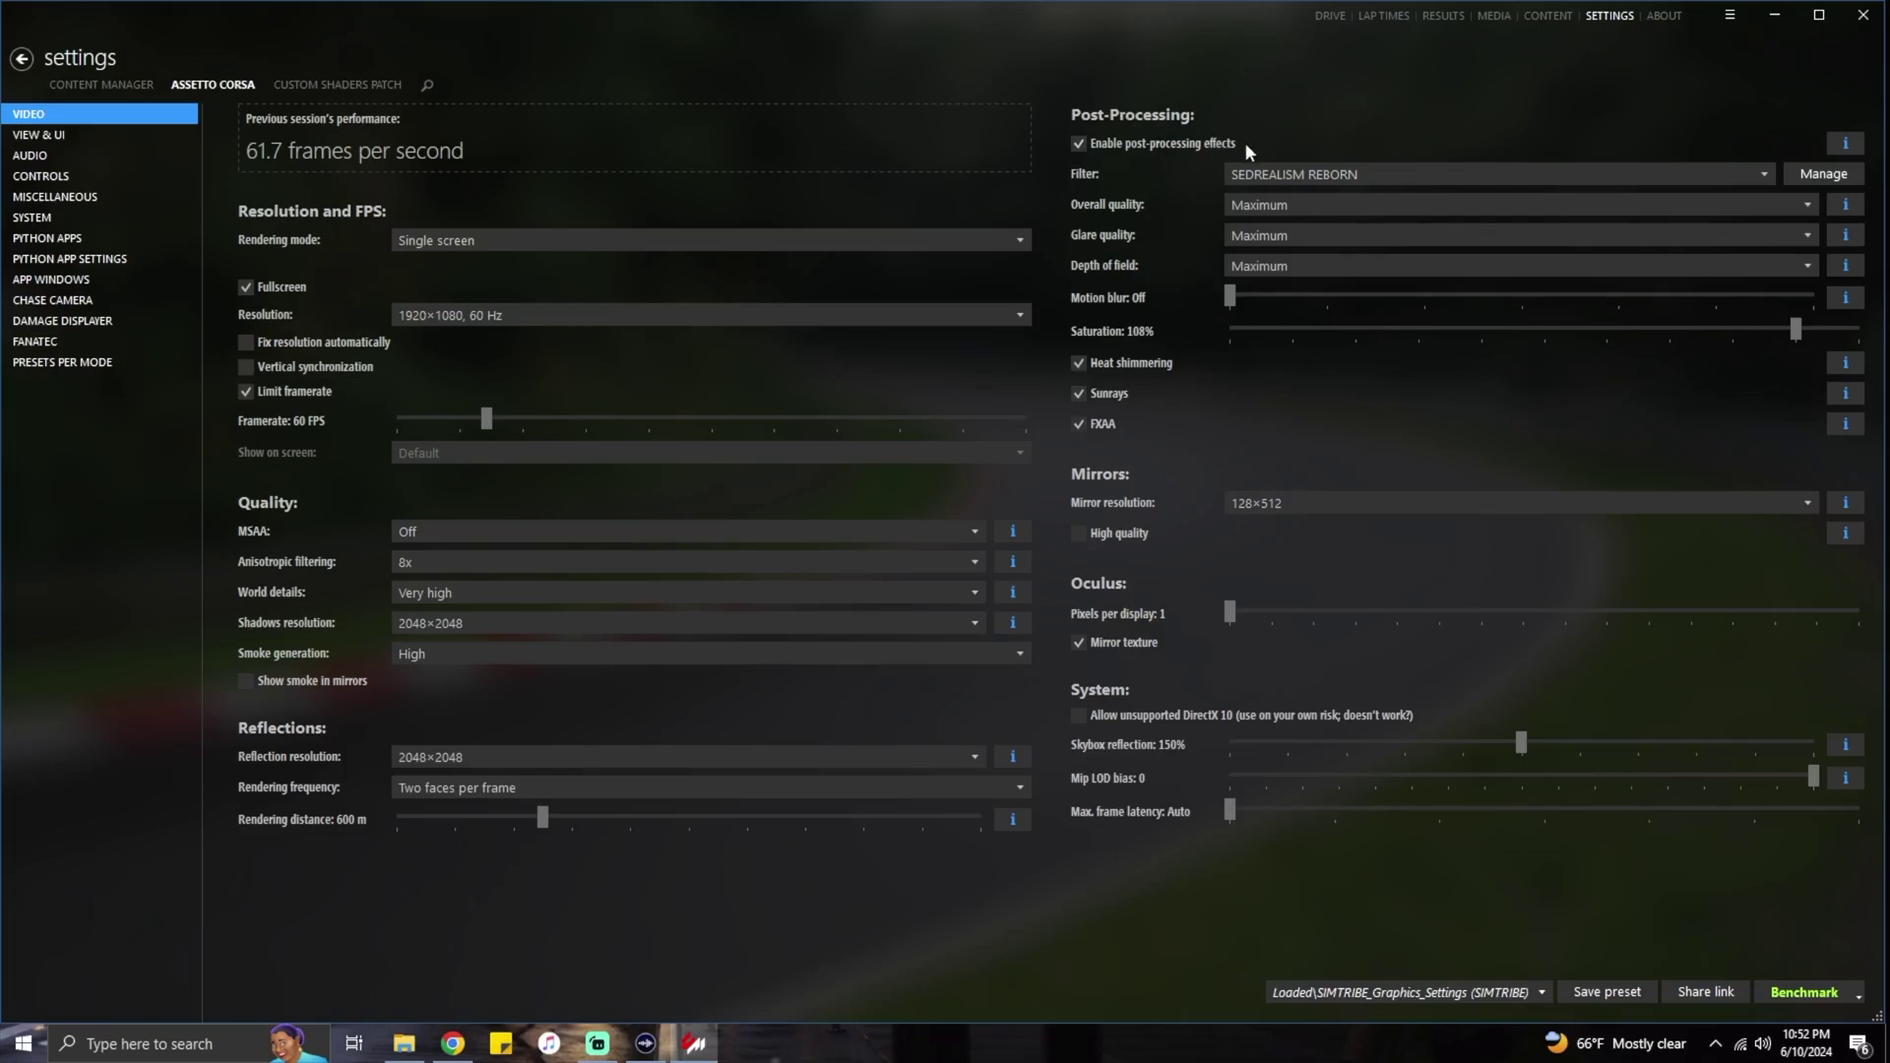
{"action": "left_click", "coordinate": [1308, 174]}
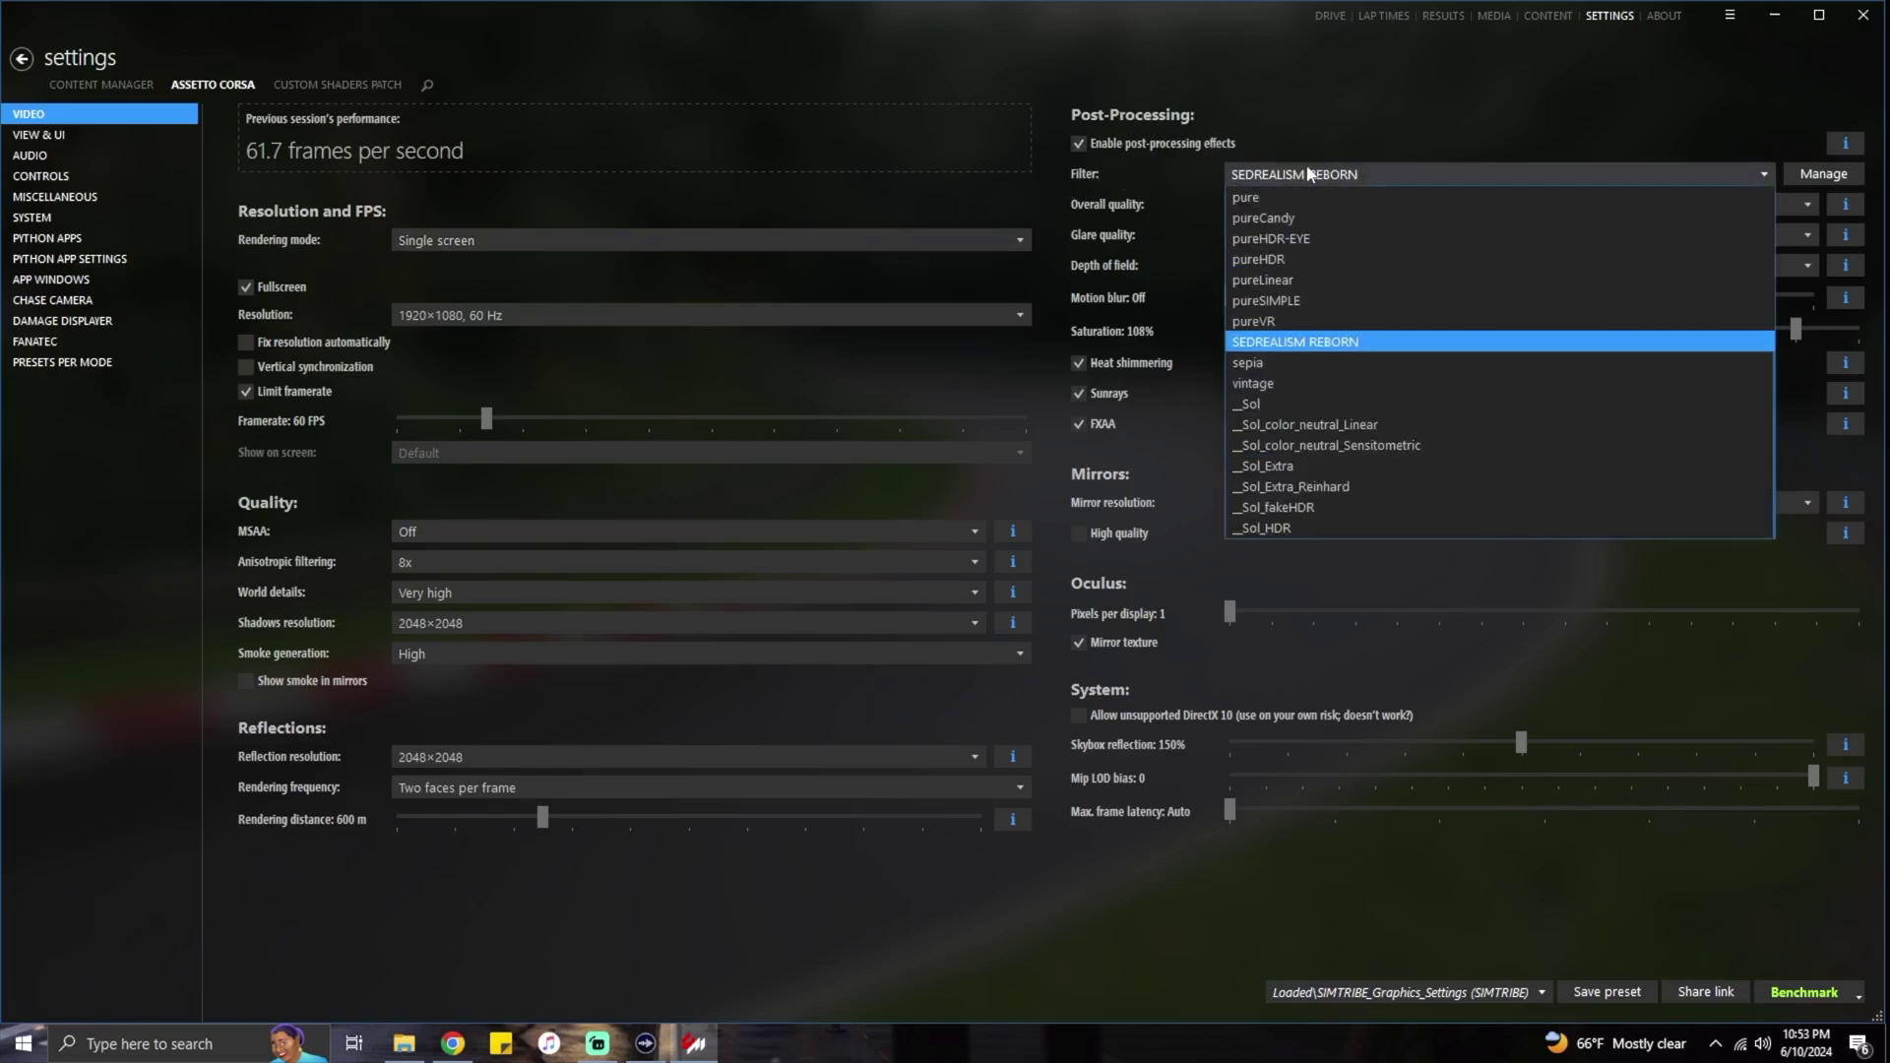
{"action": "left_click", "coordinate": [1367, 103]}
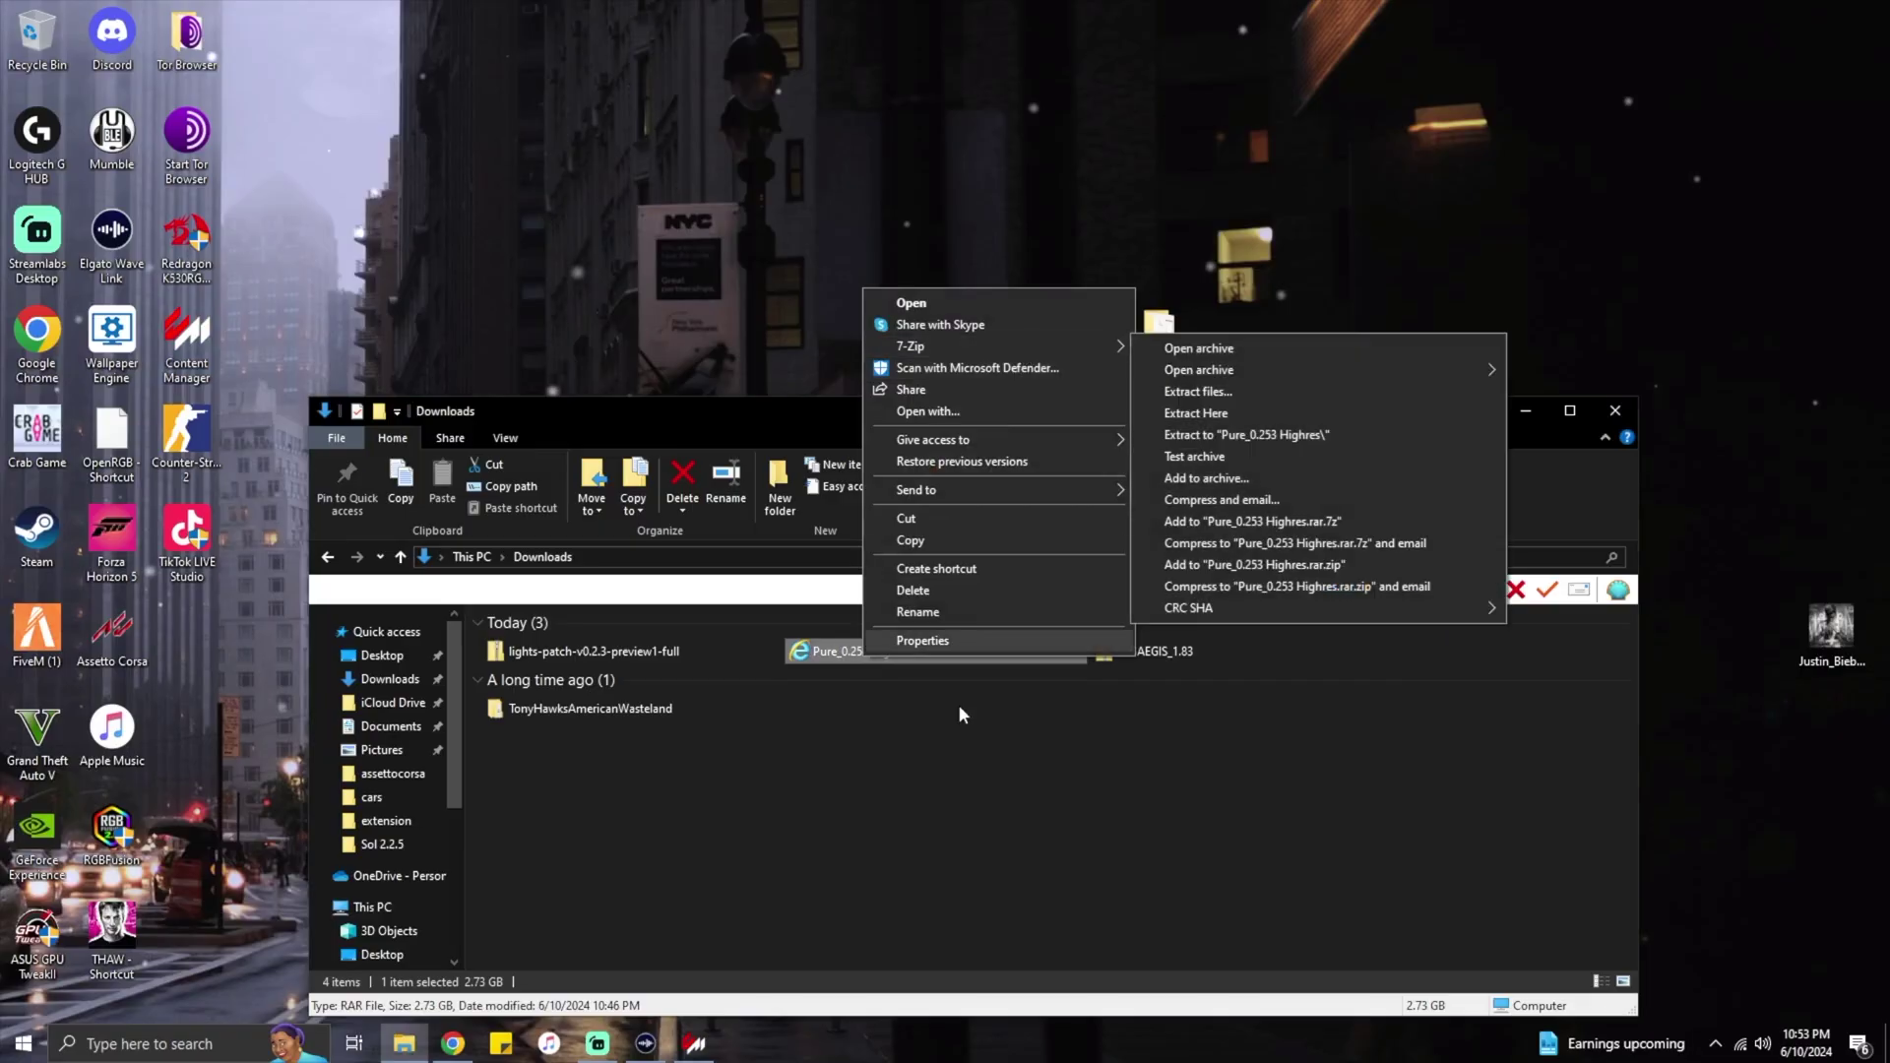
Open the Pure_0.253 Highres archive in 7-Zip.
{"action": "left_click", "coordinate": [925, 817]}
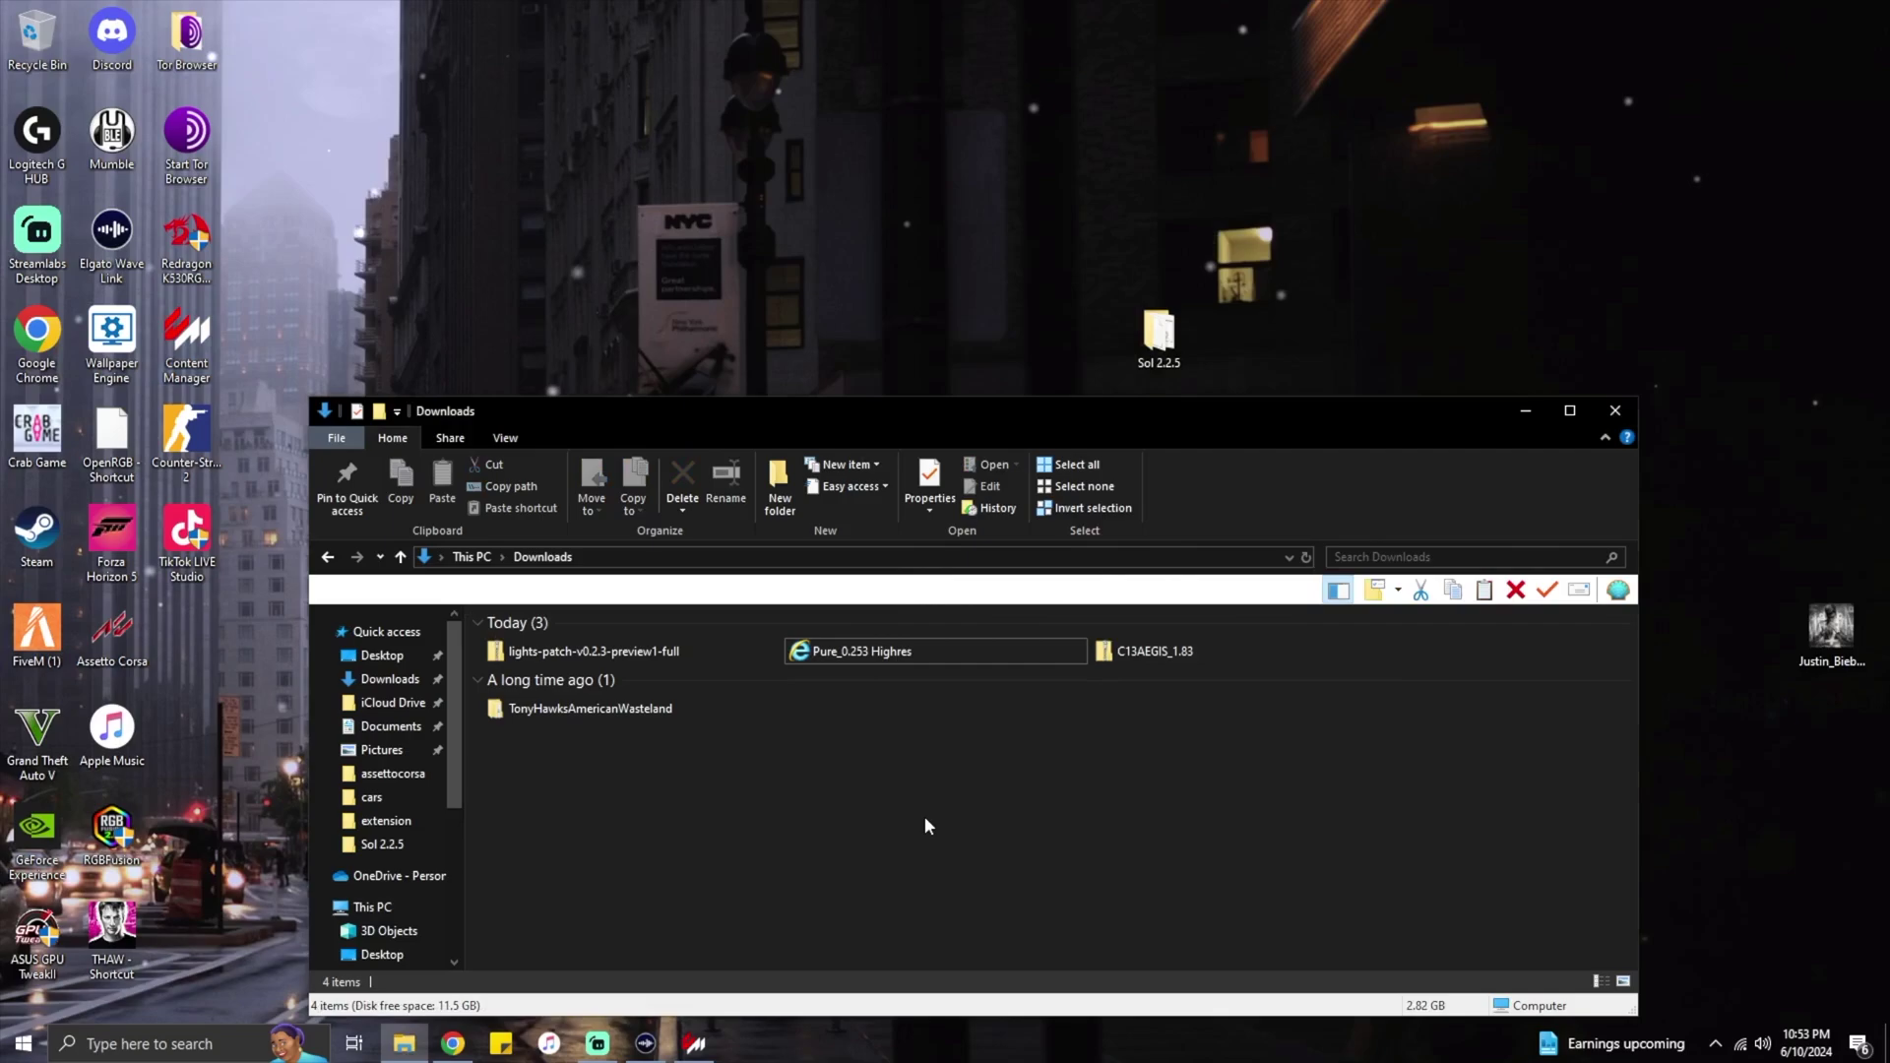
{"action": "left_click", "coordinate": [858, 647]}
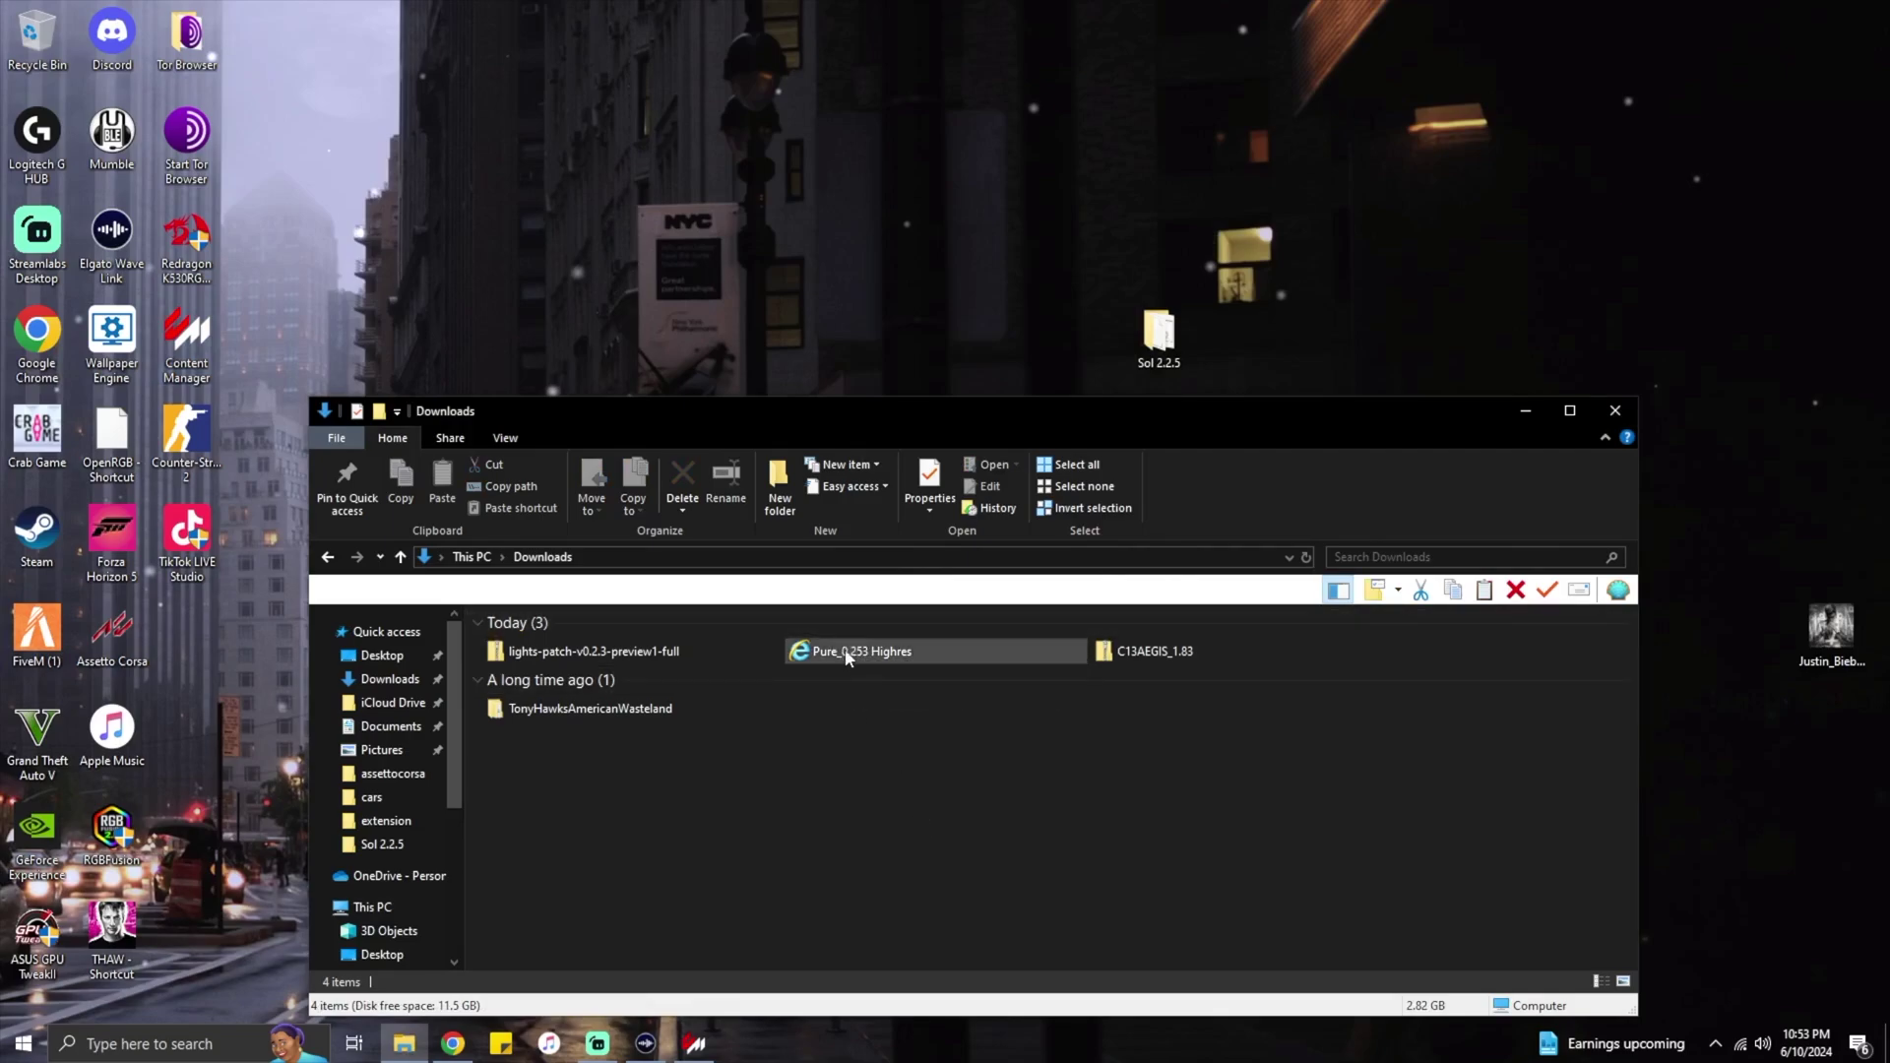
{"action": "right_click", "coordinate": [844, 652]}
{"action": "mouse_move", "coordinate": [1073, 711]}
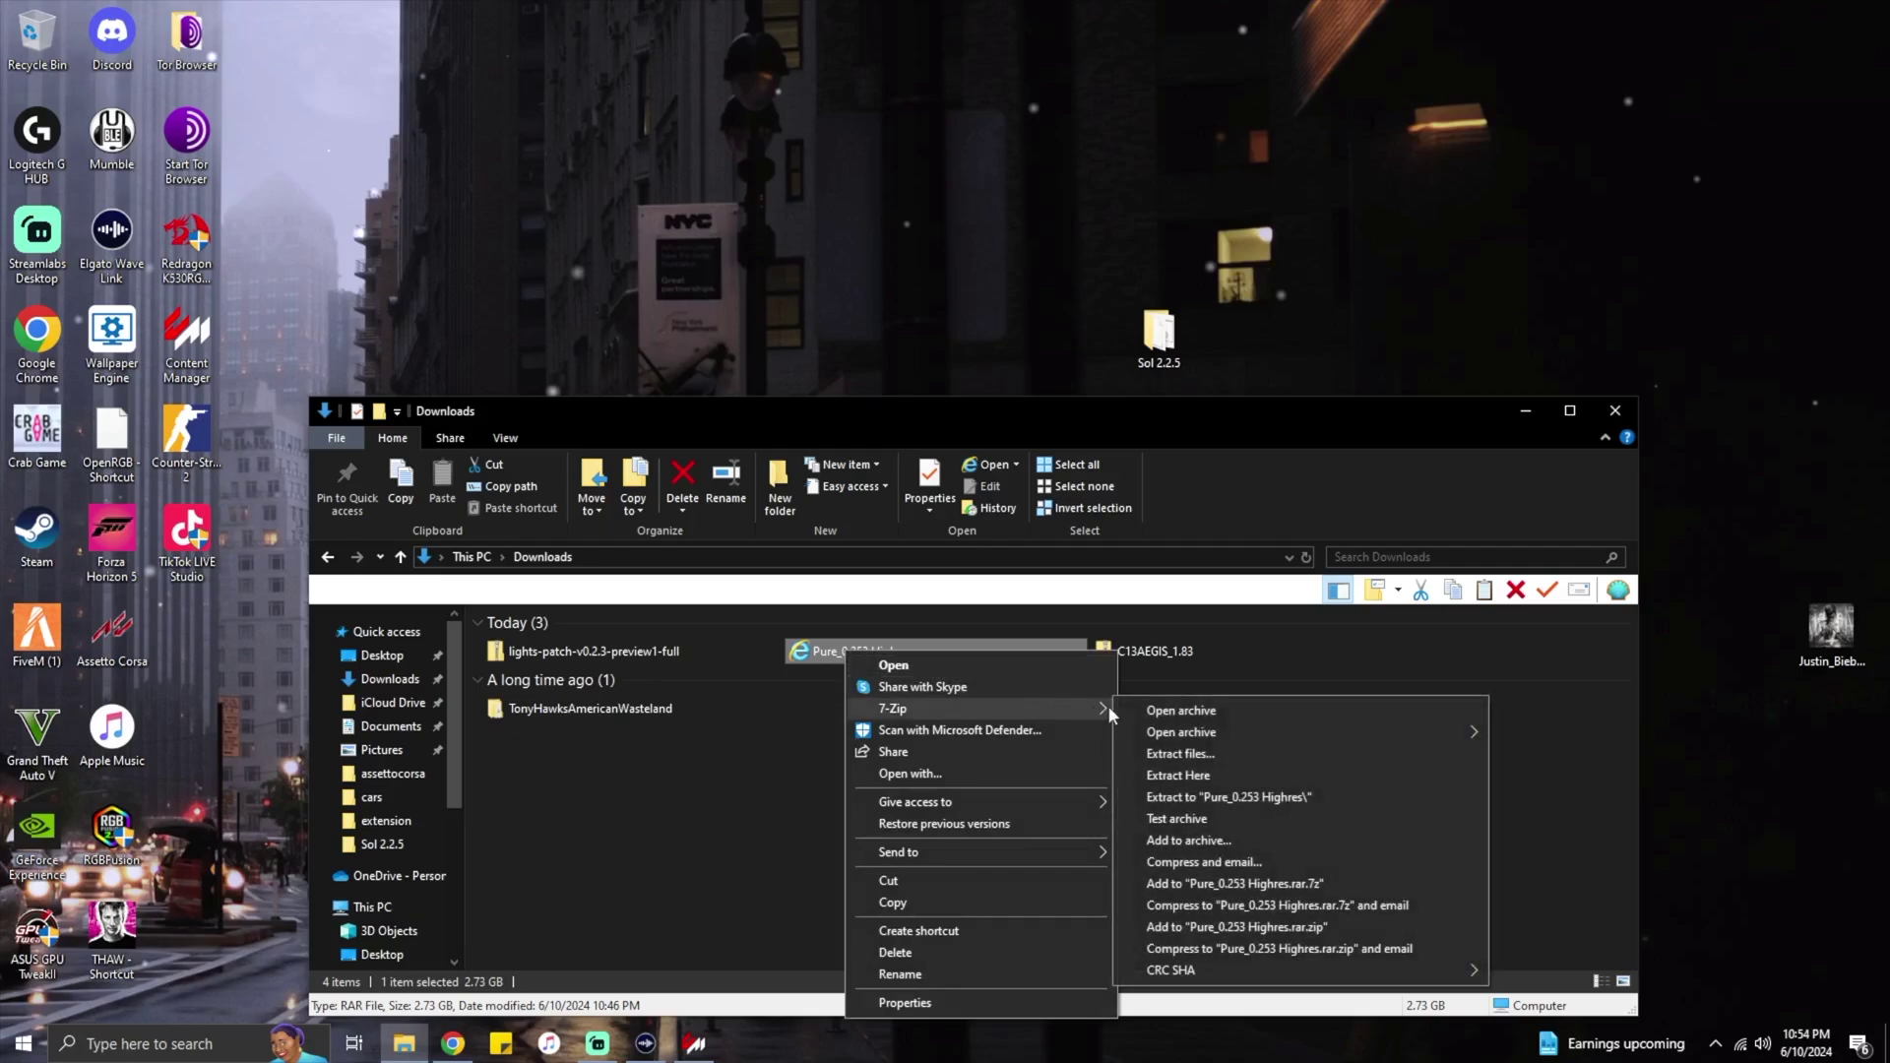
{"action": "left_click", "coordinate": [1152, 712]}
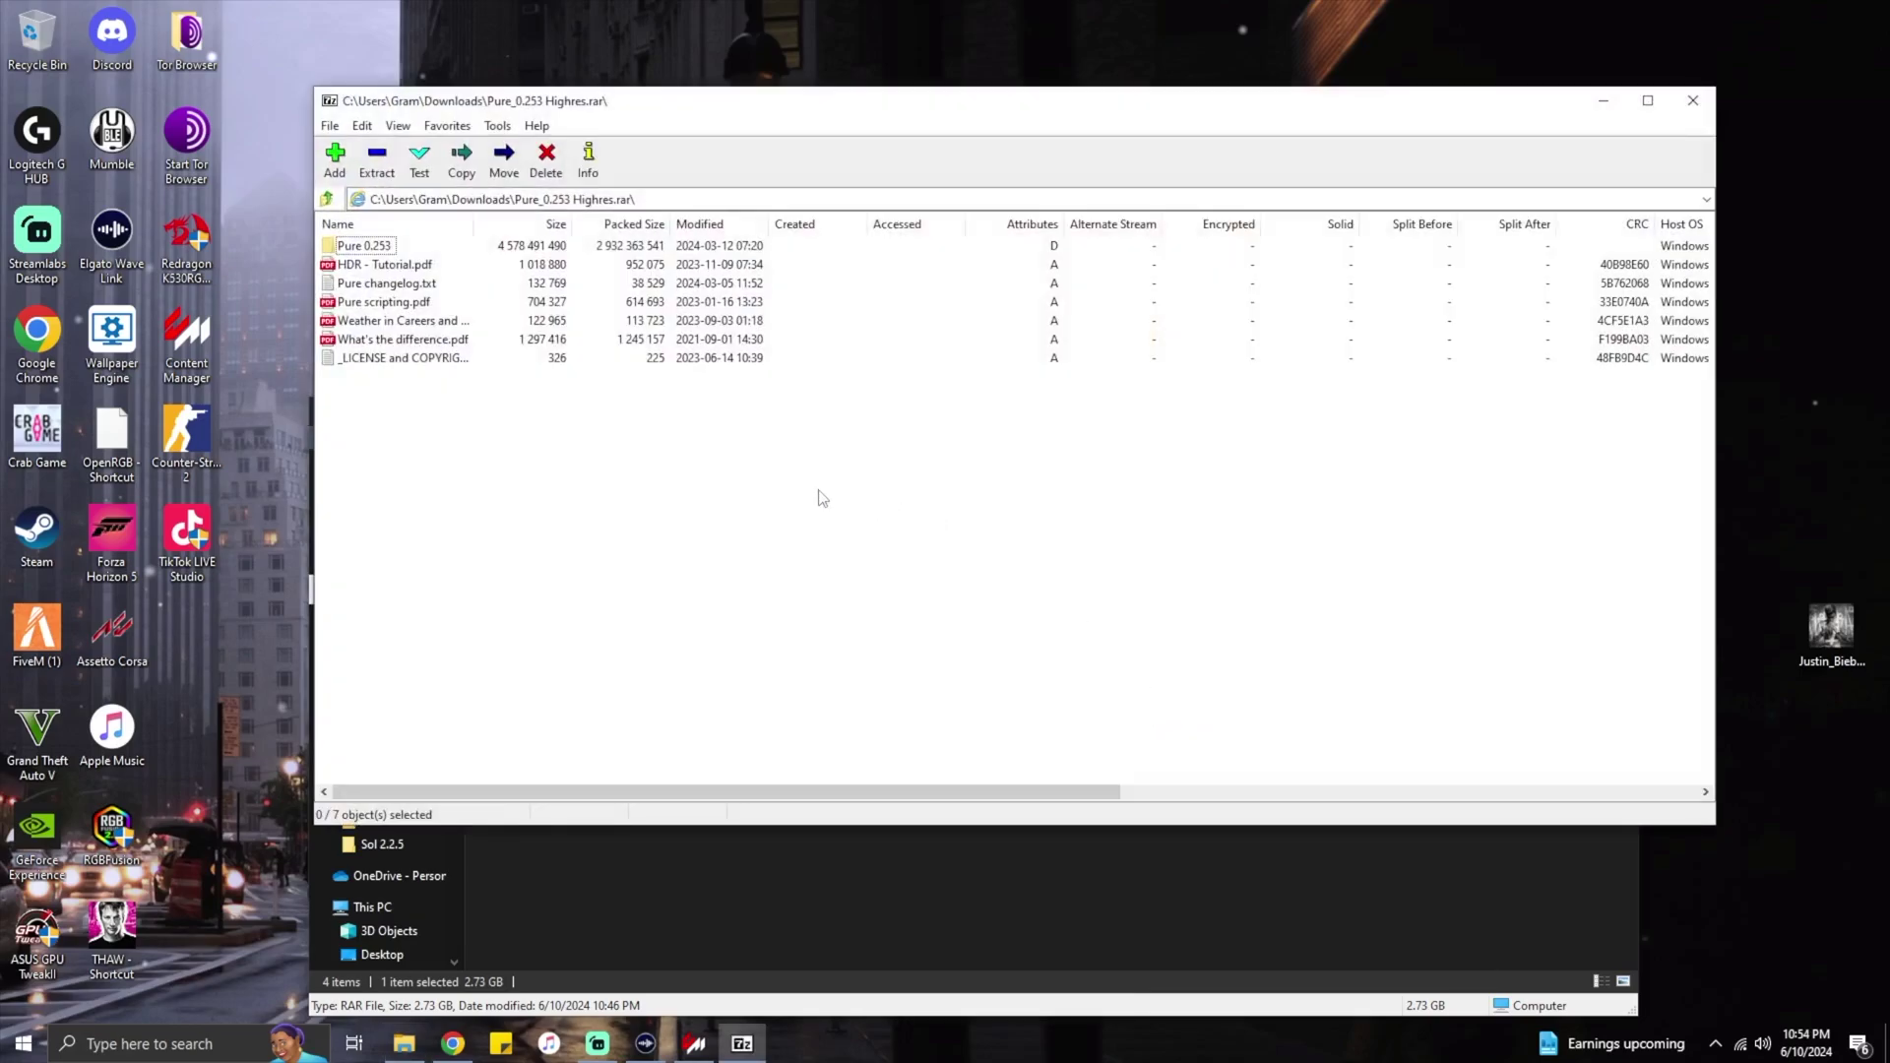
Extract the Pure 0.253 folder from the archive onto the desktop.
{"action": "left_click_drag", "start_coordinate": [483, 110], "coordinate": [1327, 169]}
{"action": "left_click_drag", "start_coordinate": [1218, 310], "coordinate": [770, 216]}
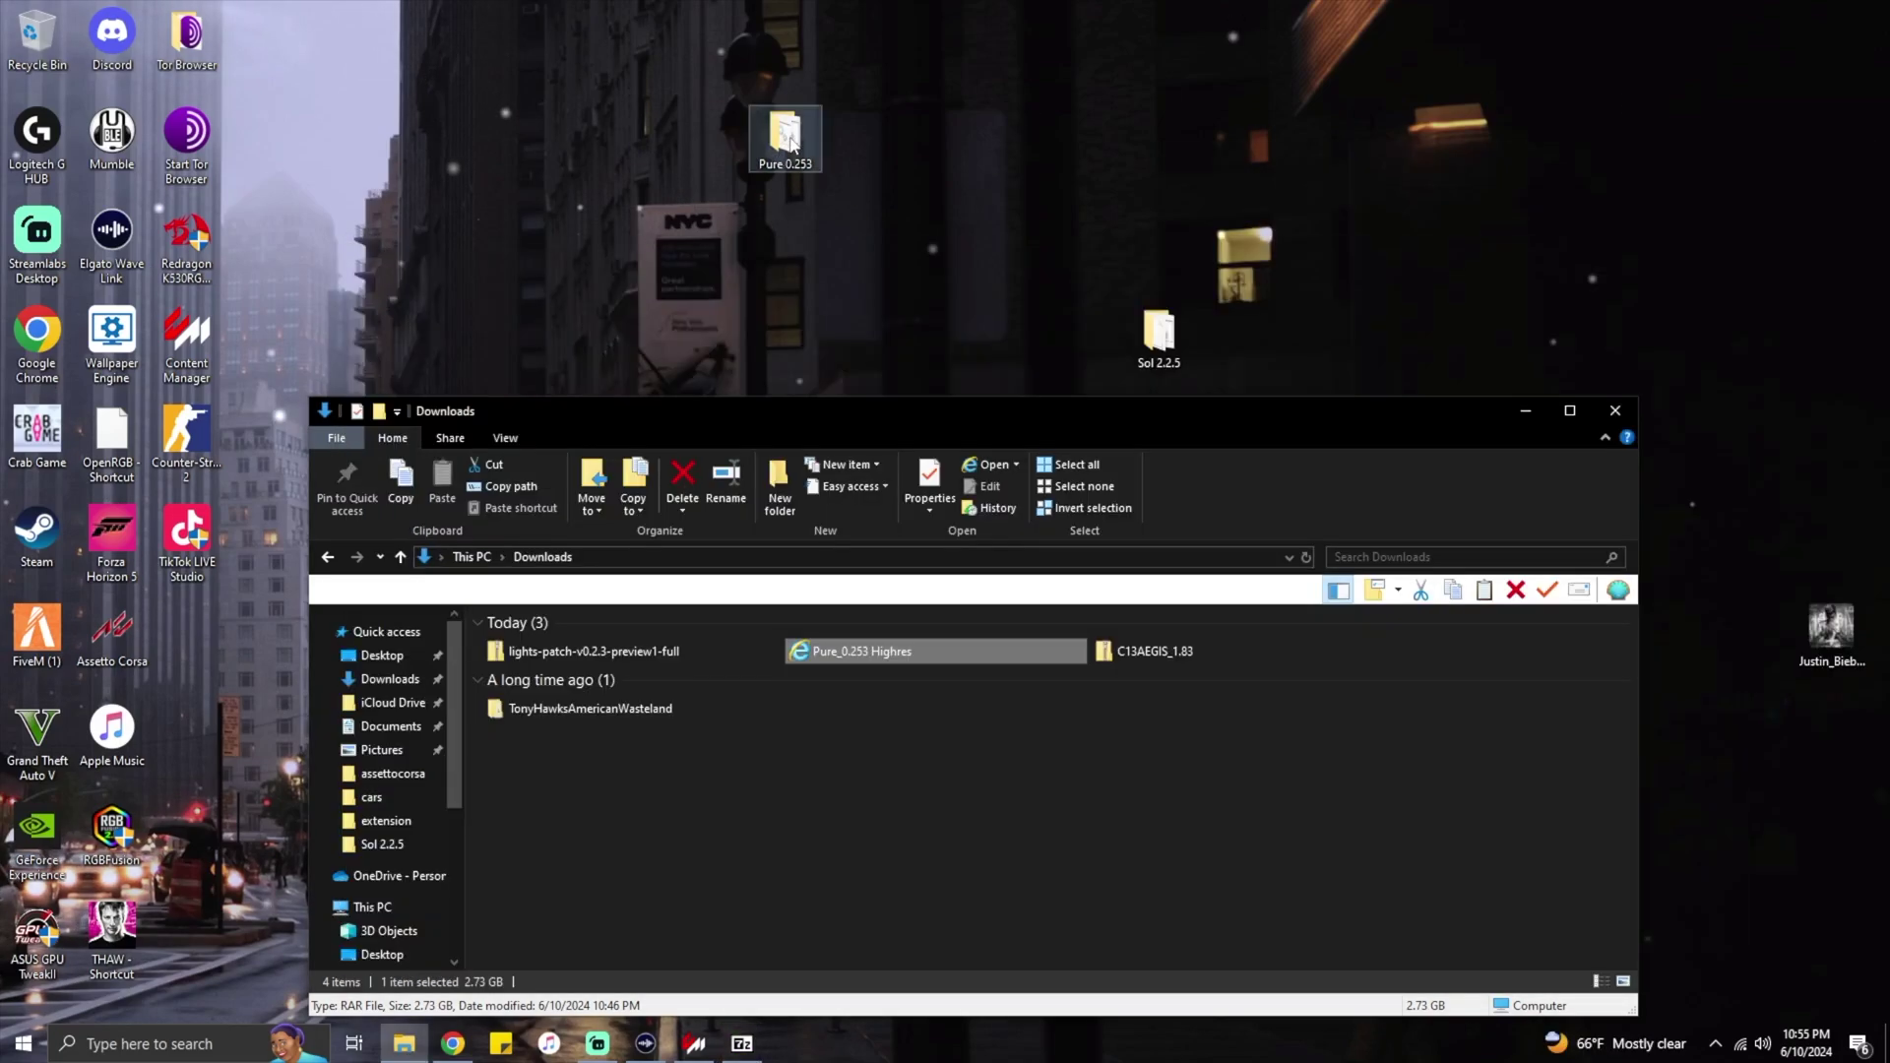
{"action": "left_click", "coordinate": [791, 144]}
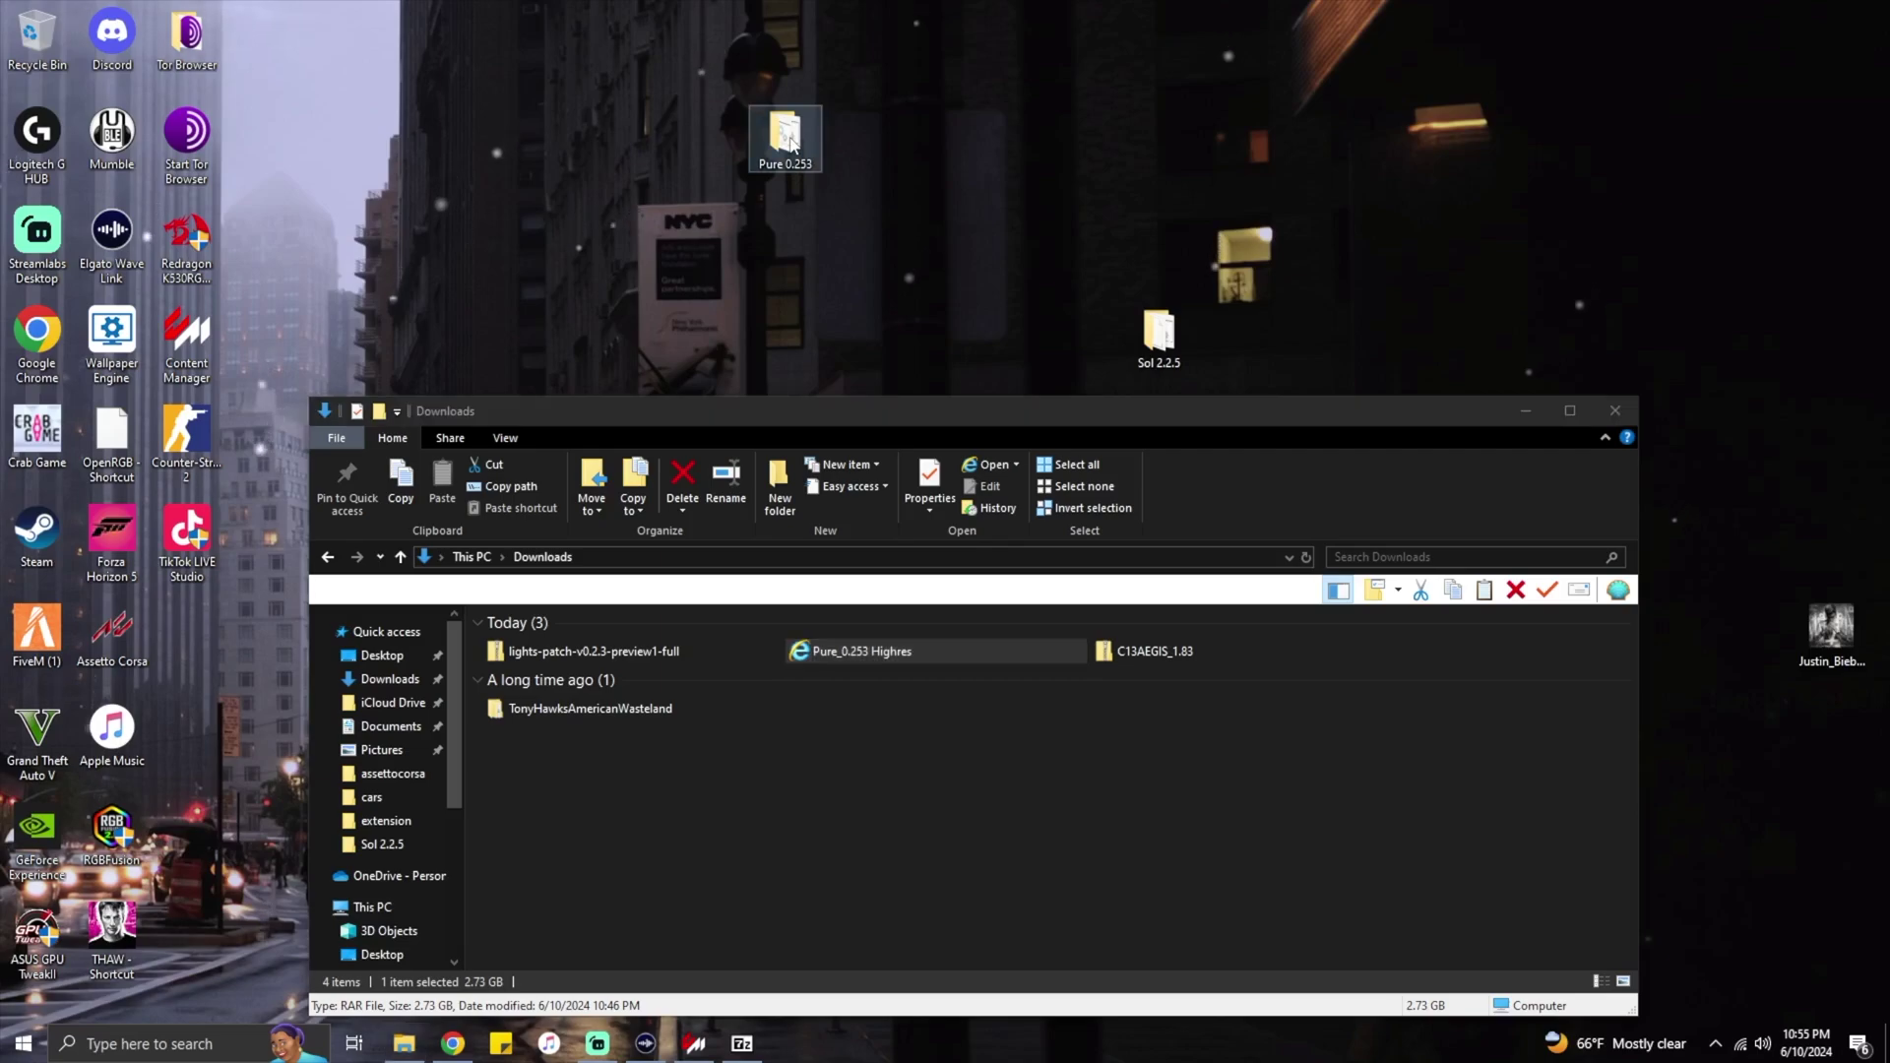
Open the Pure 0.253 folder on the desktop to view its contents.
{"action": "double_click", "coordinate": [788, 163]}
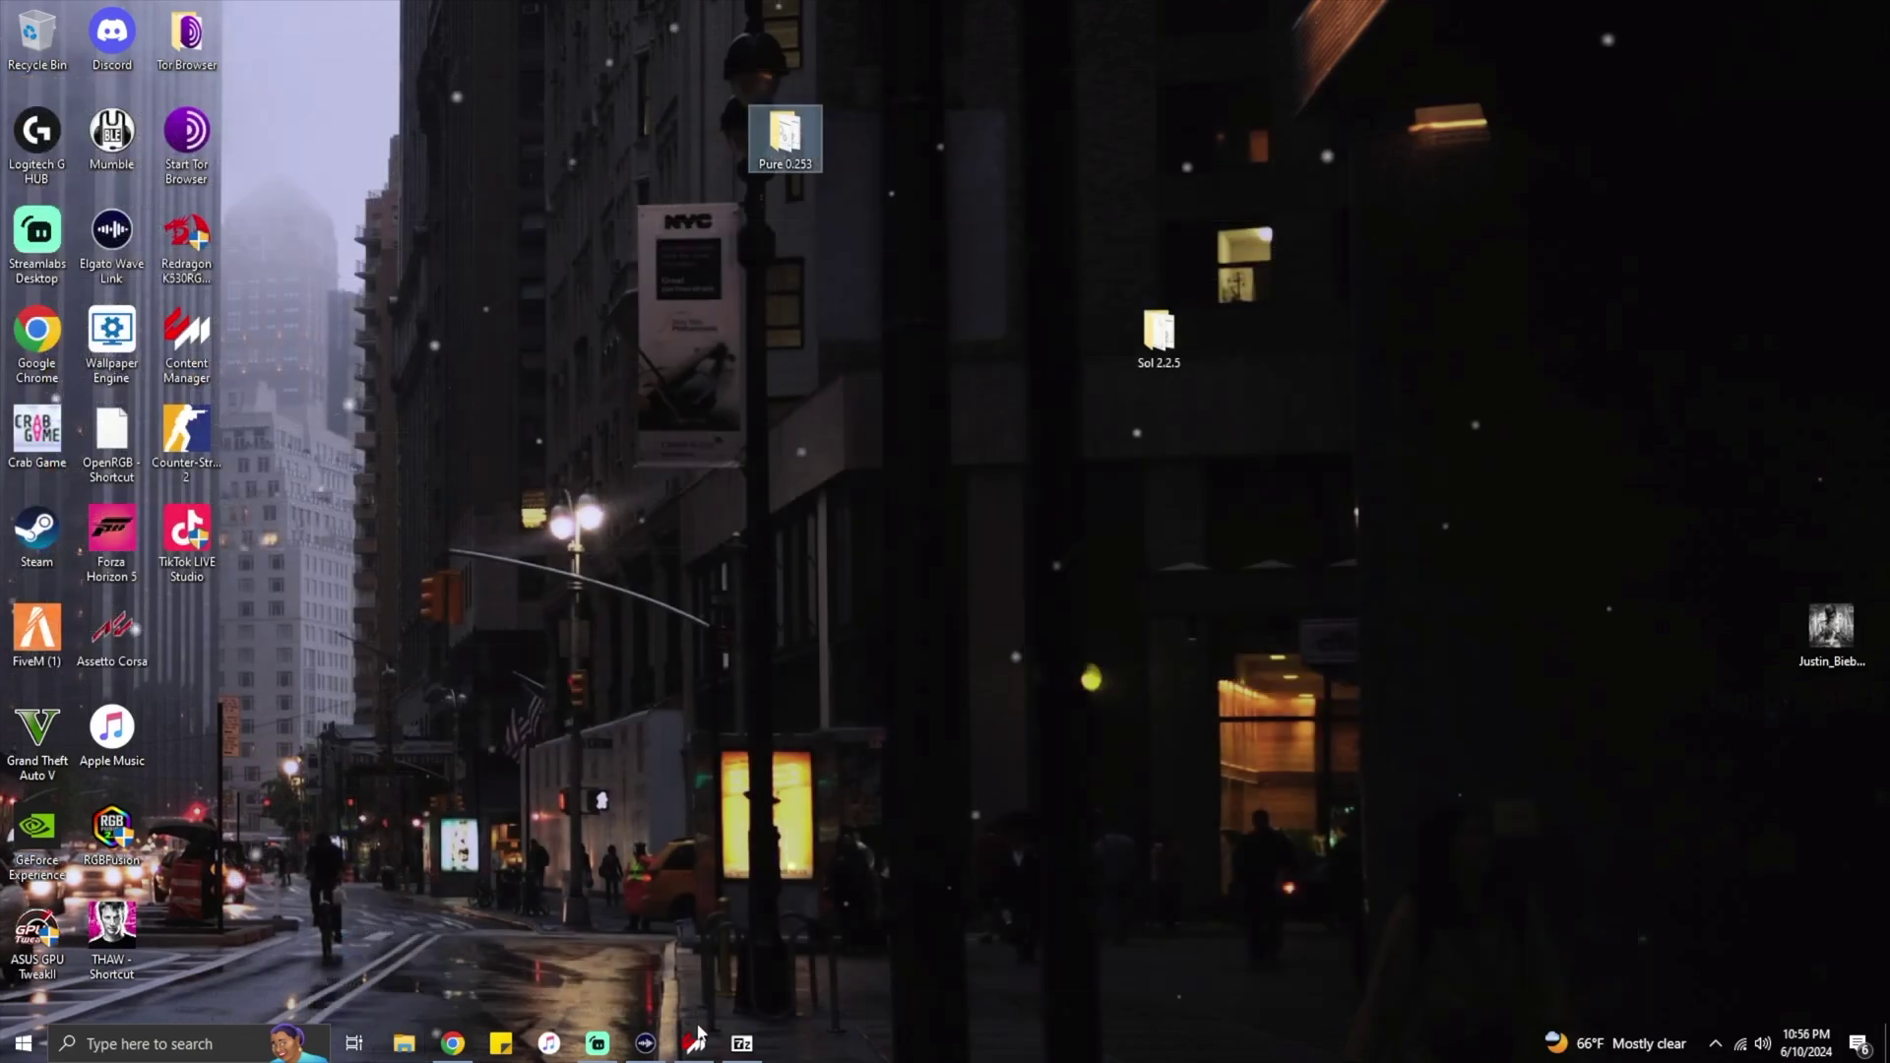
Confirm the Custom Shaders Patch Weather FX weather style is set to Pure.
{"action": "left_click", "coordinate": [694, 1044]}
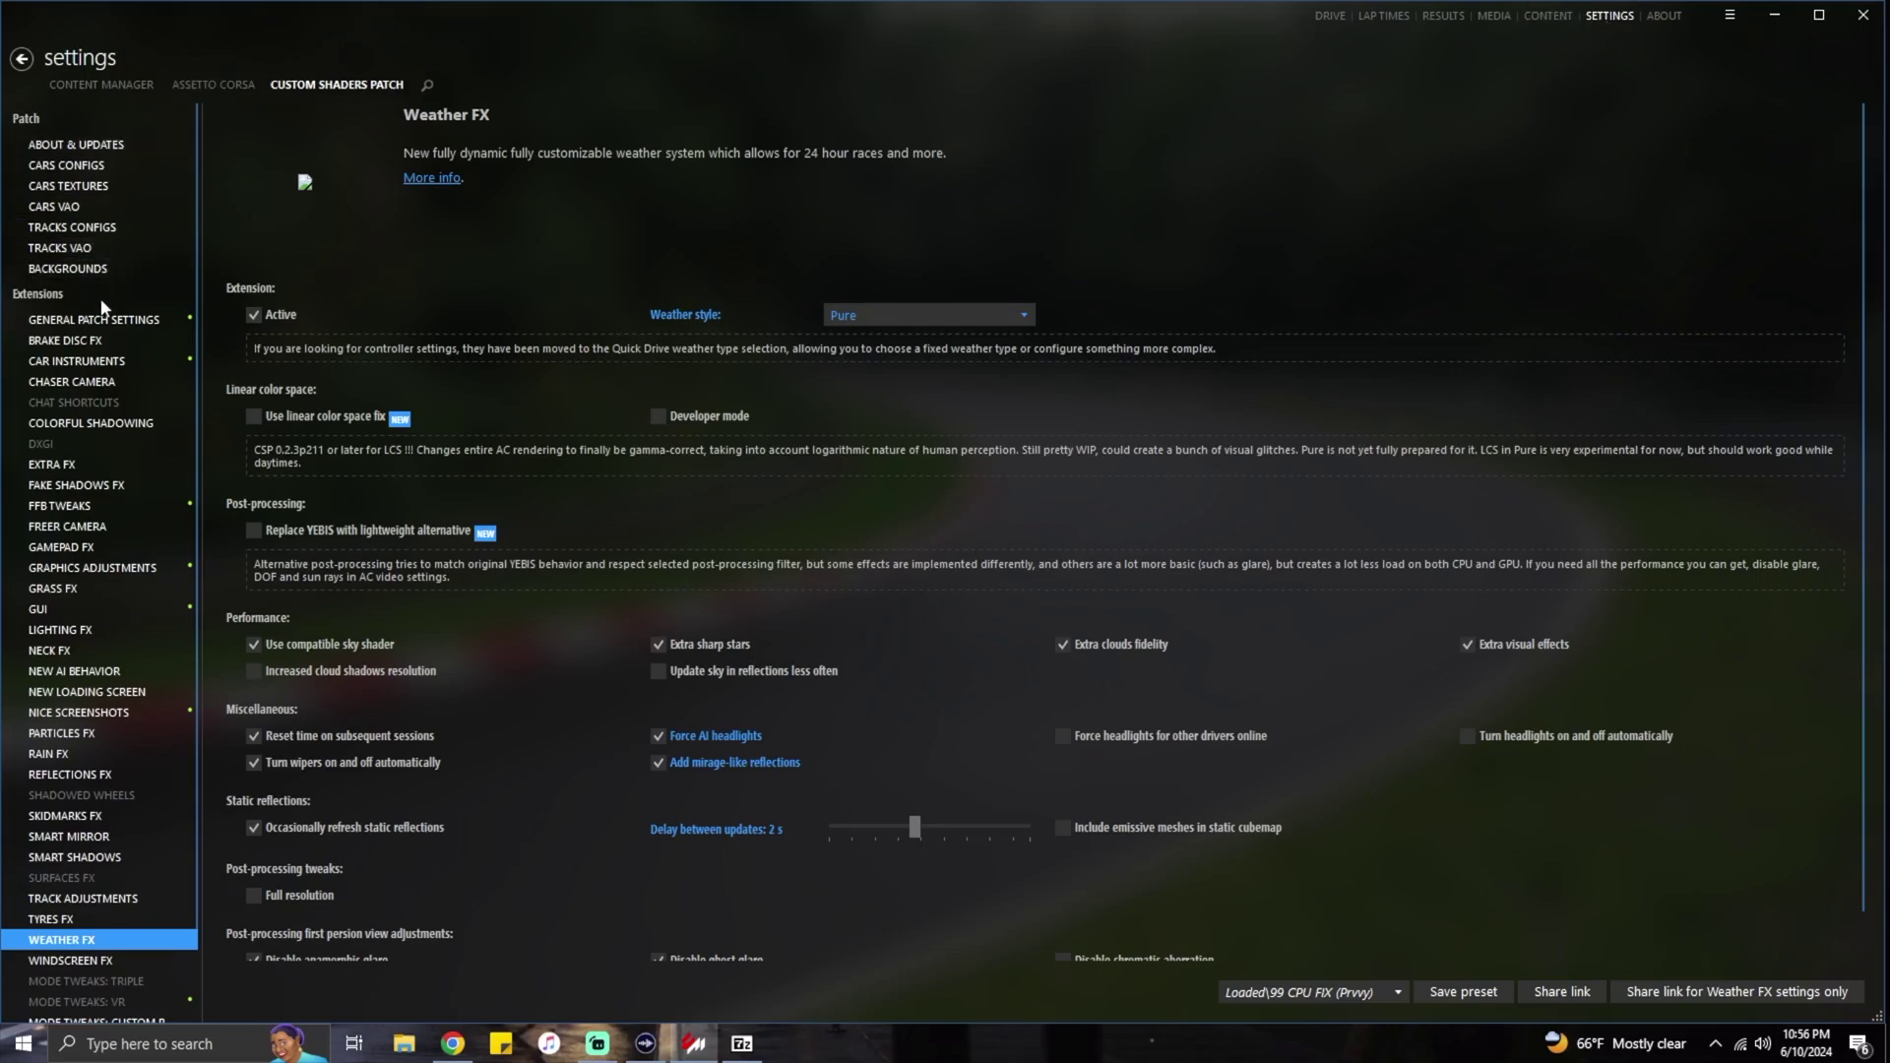
{"action": "scroll", "coordinate": [100, 298], "scroll_direction": "down", "scroll_amount": 2}
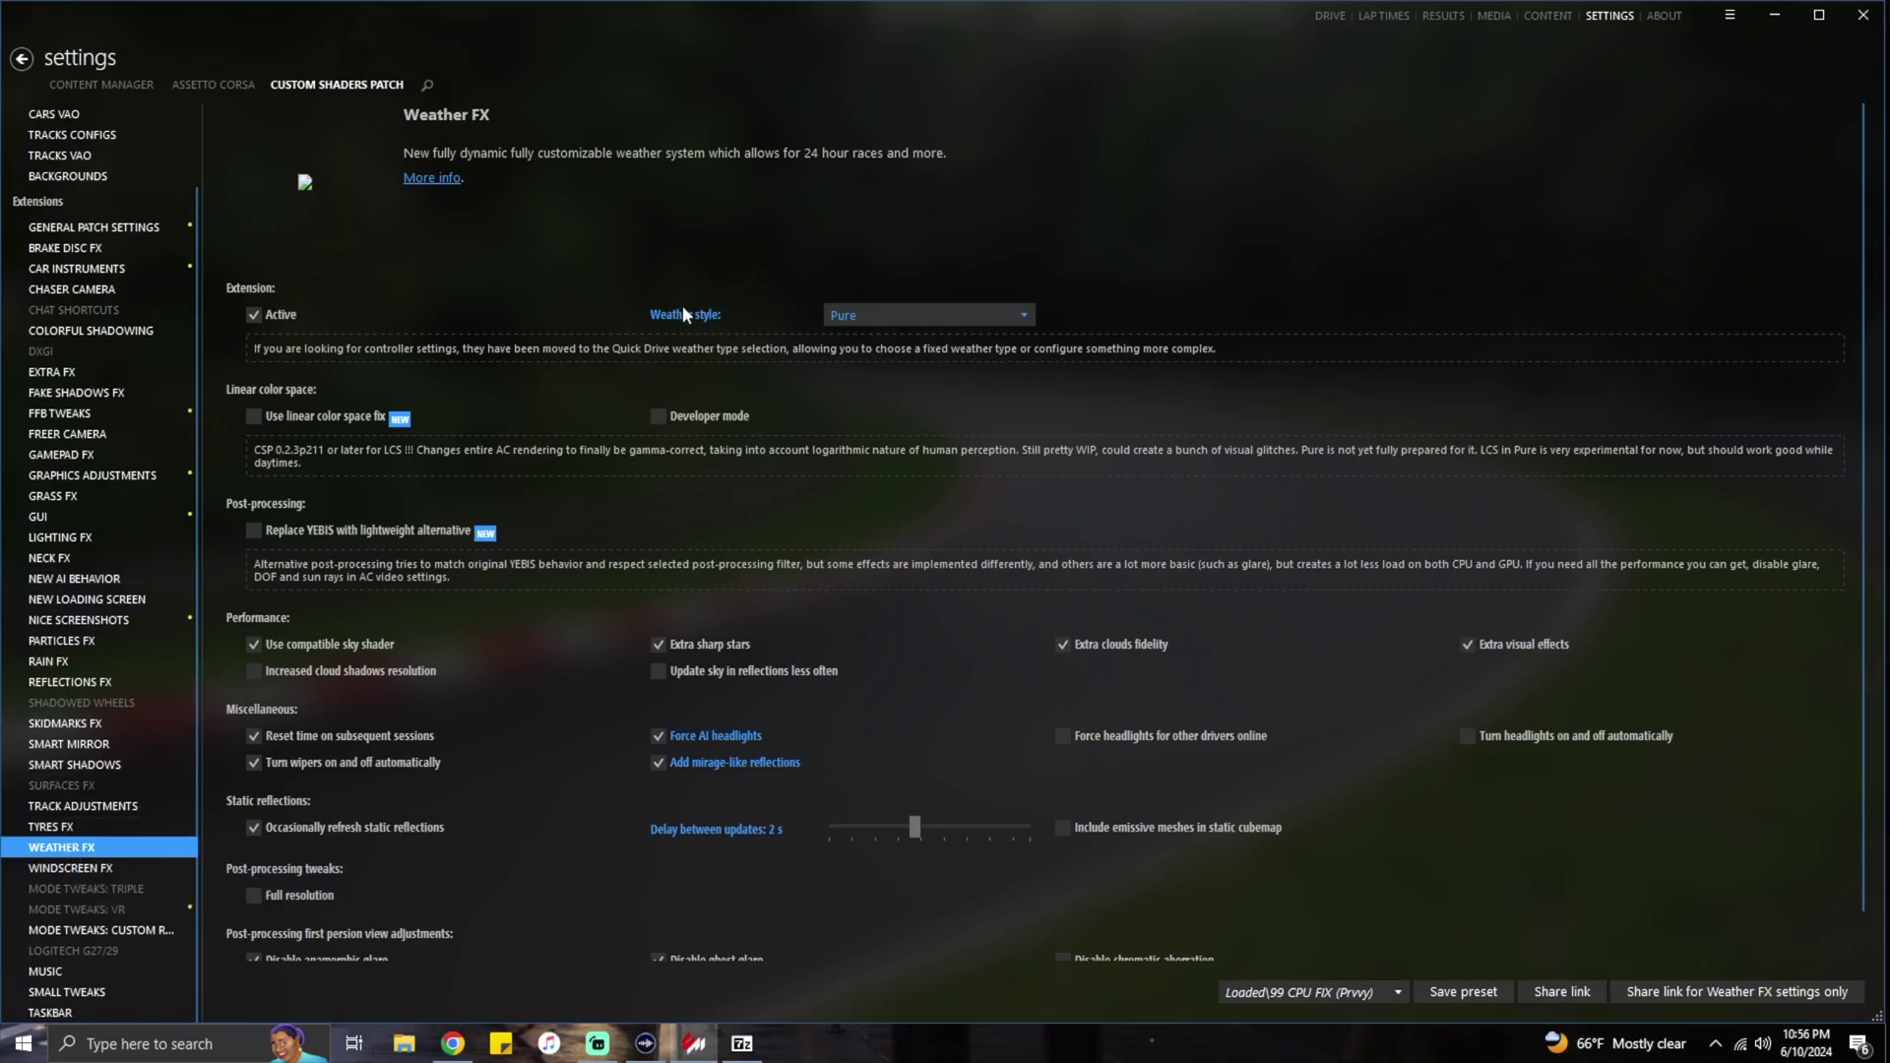
{"action": "left_click", "coordinate": [872, 317]}
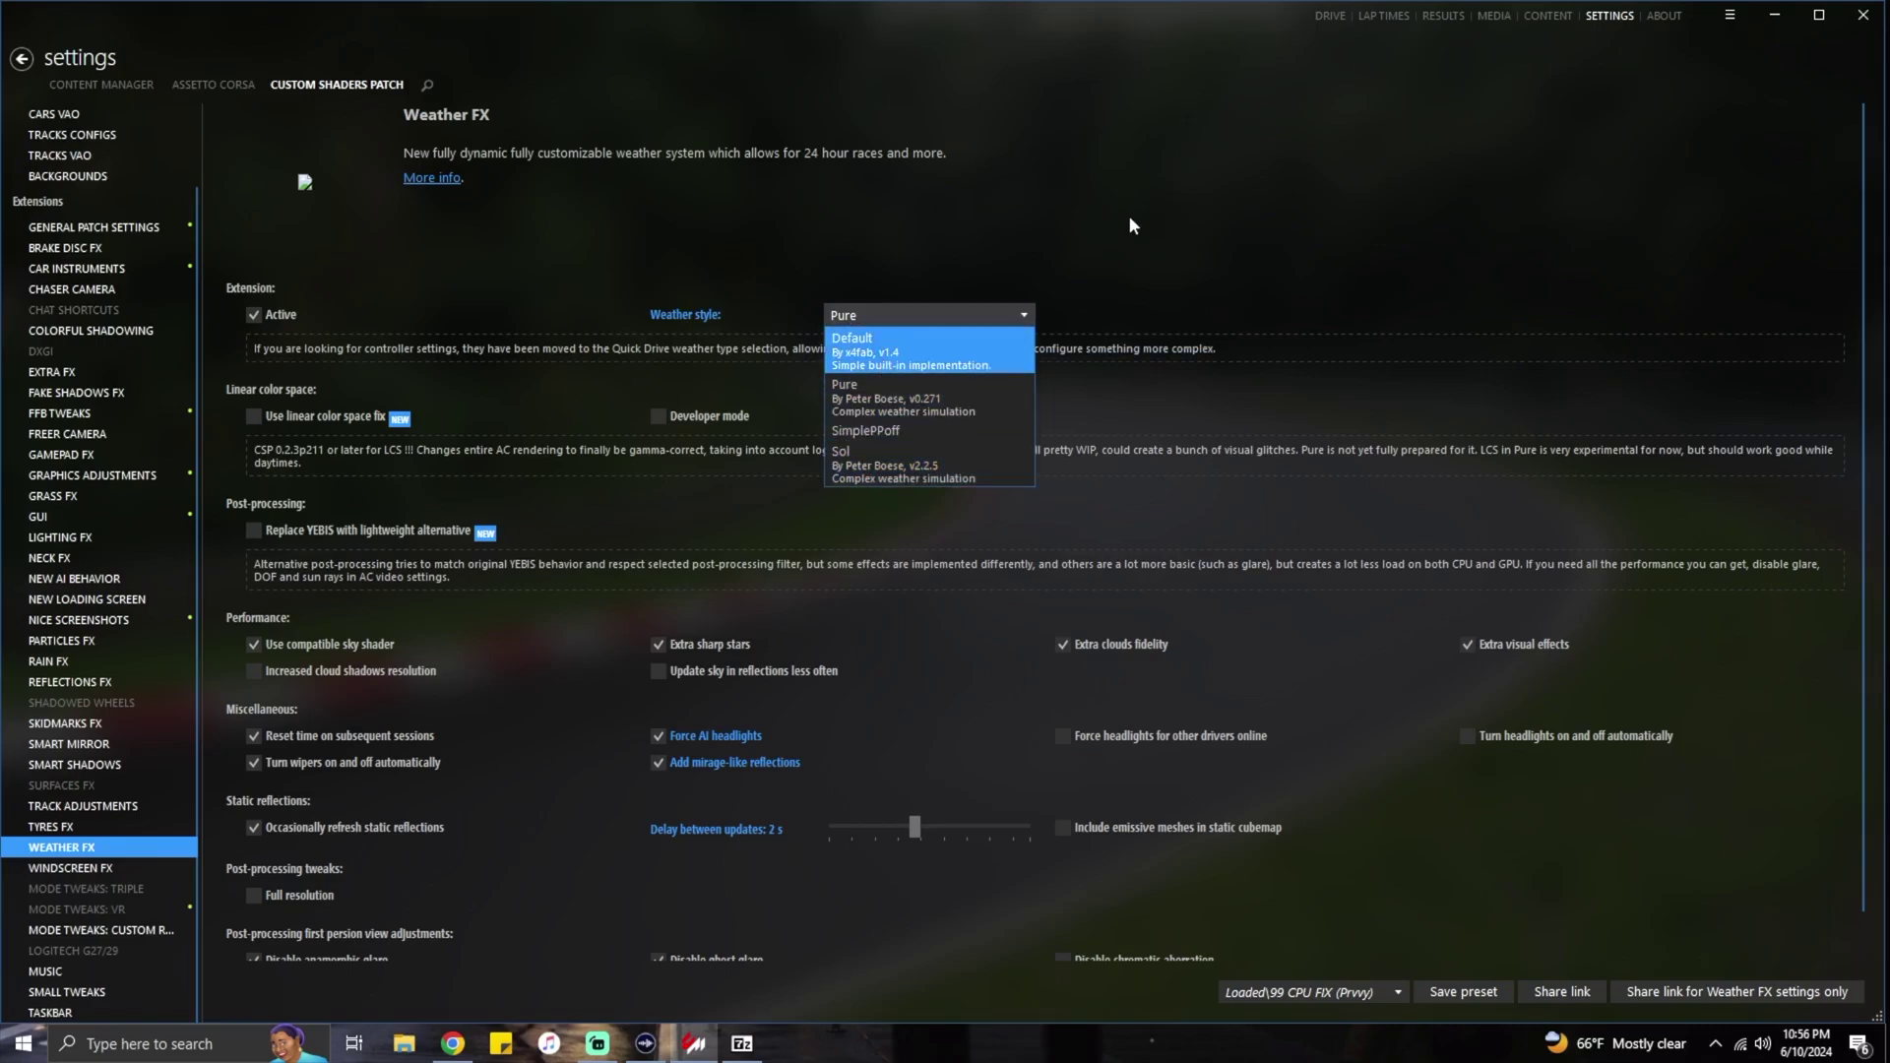
{"action": "left_click", "coordinate": [1017, 204]}
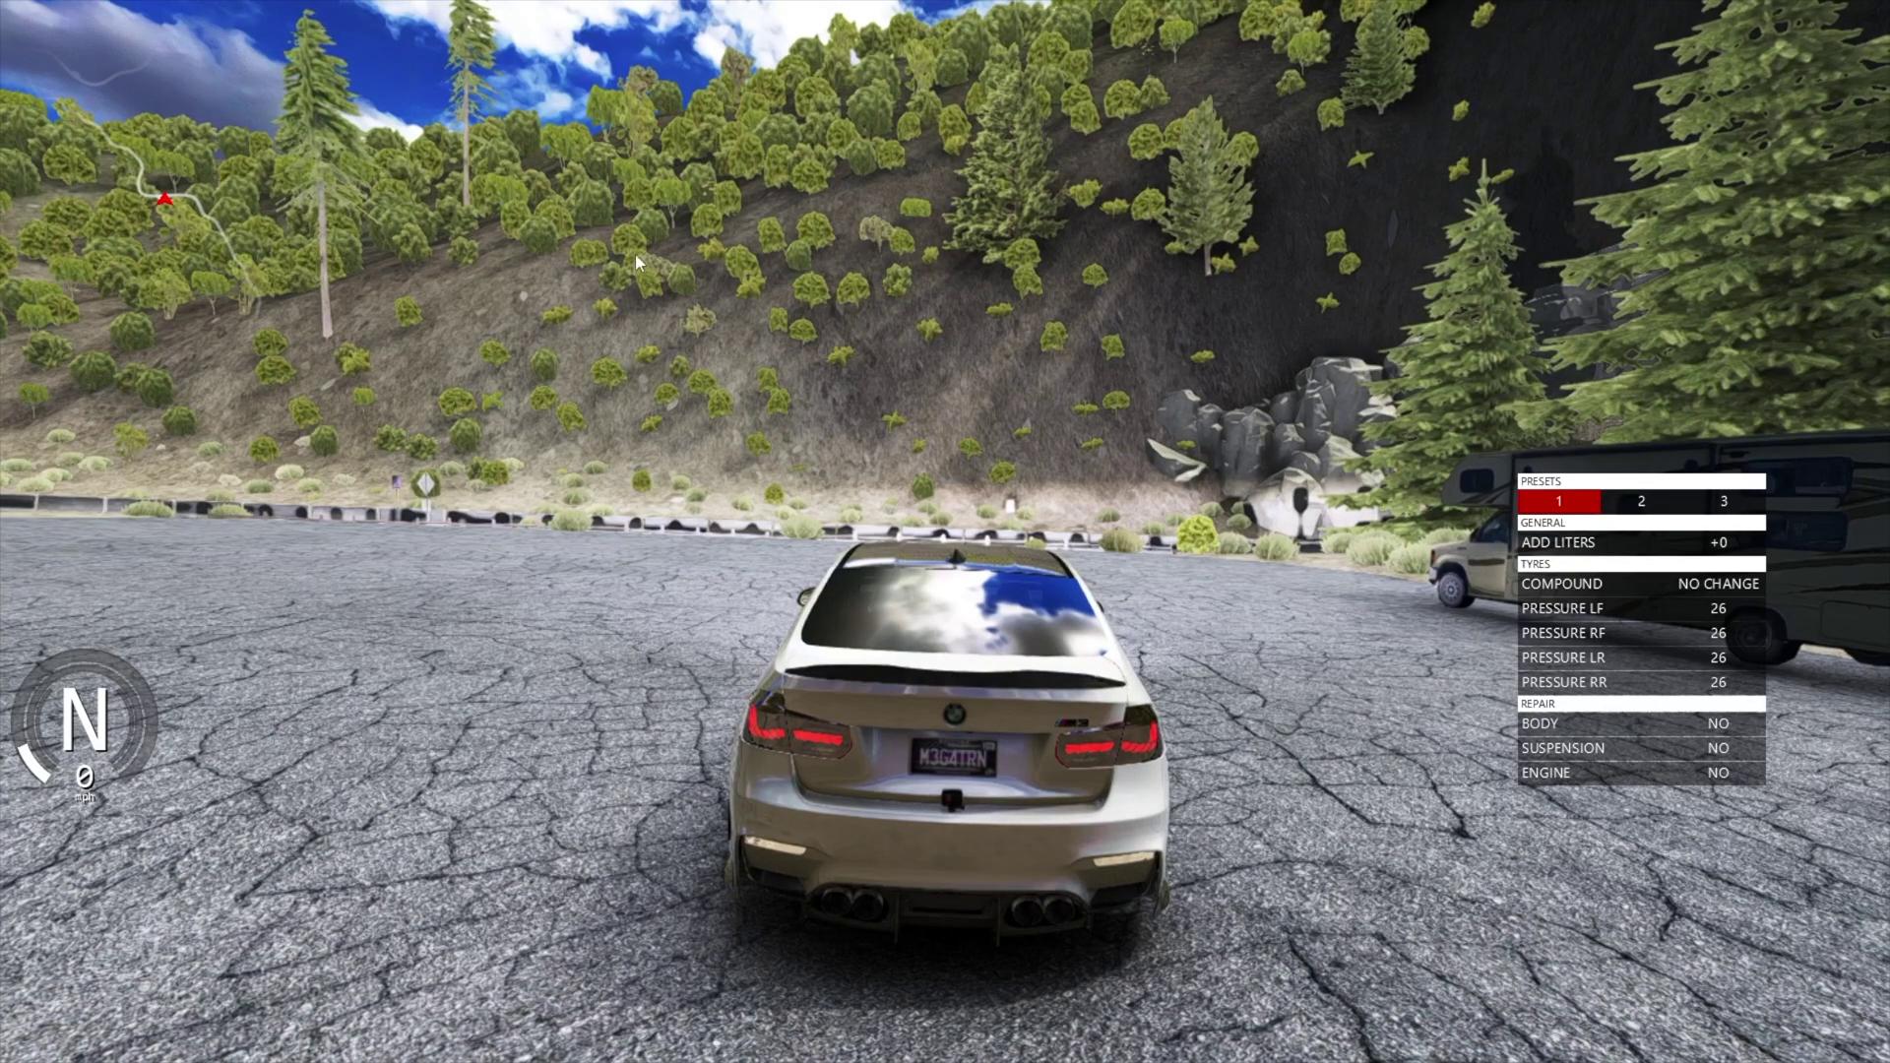
Switch to a side camera view and open Pure Config from the in-game apps list.
{"action": "key", "text": "F6"}
{"action": "mouse_move", "coordinate": [1865, 236]}
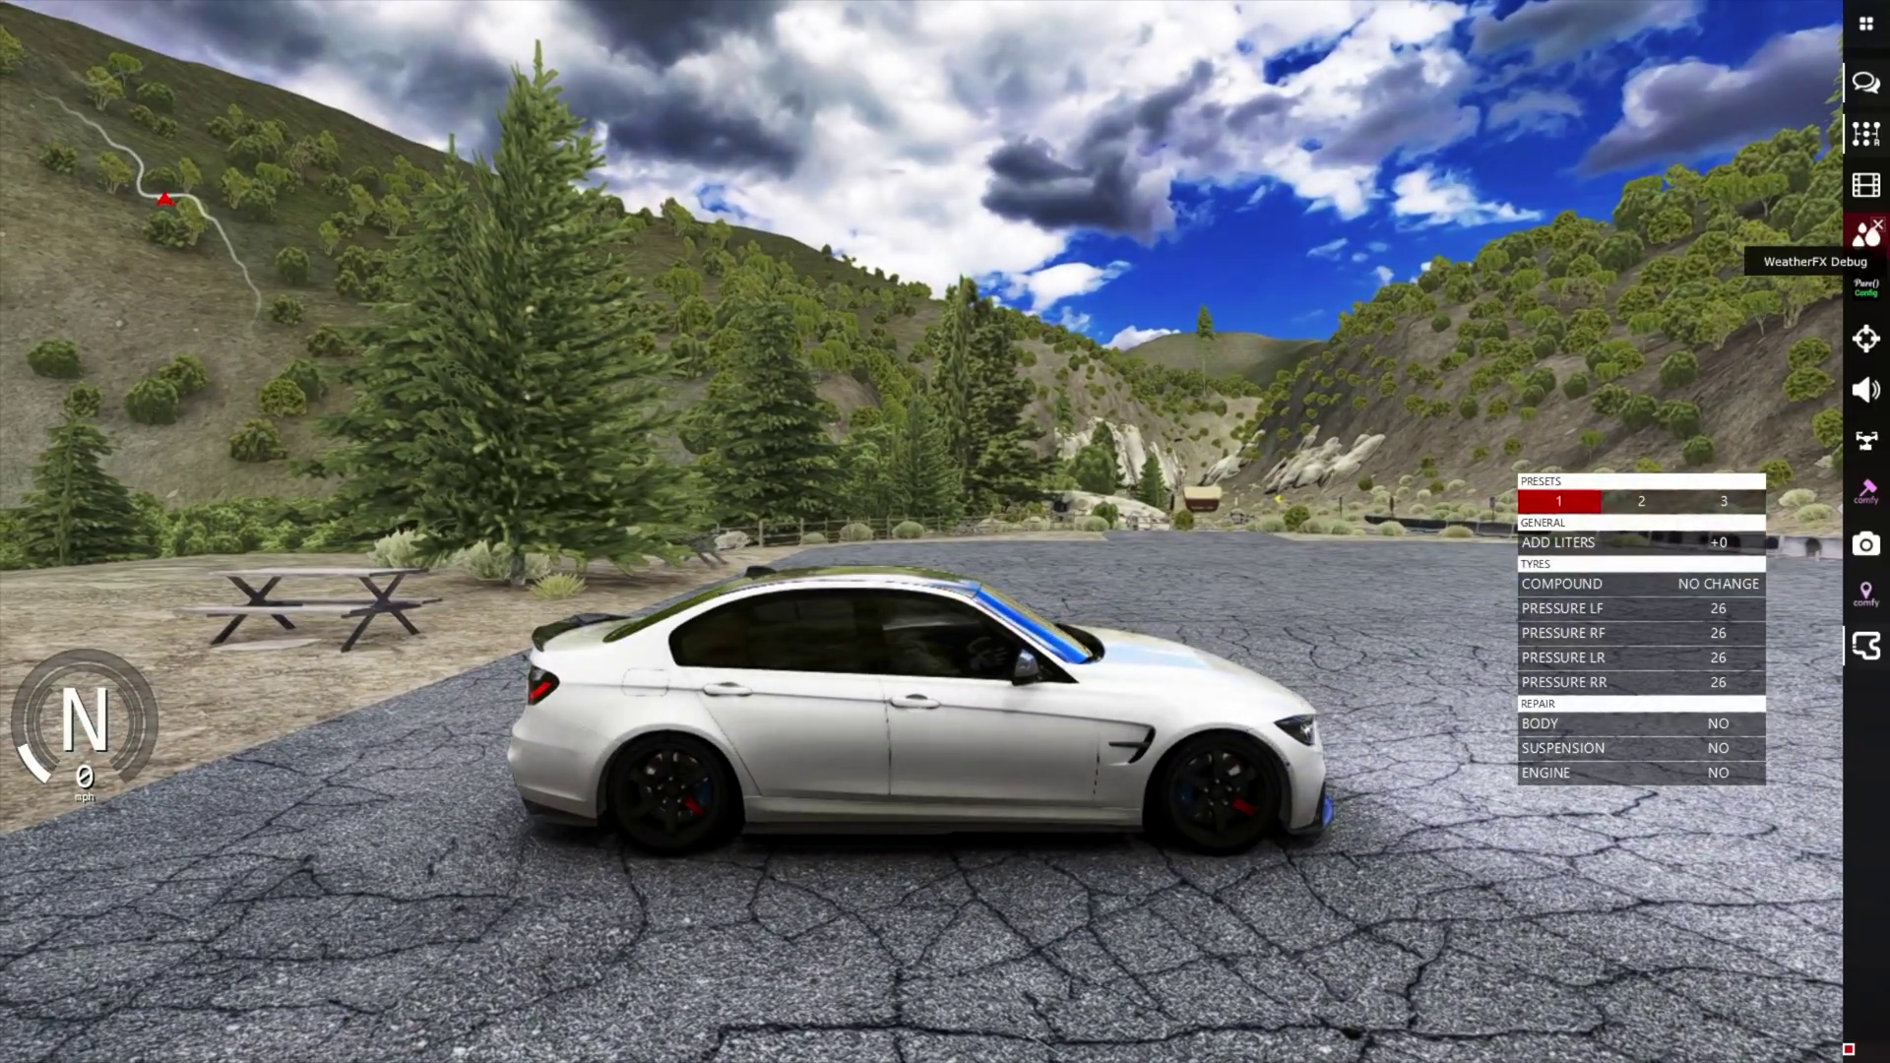
{"action": "left_click", "coordinate": [1858, 40]}
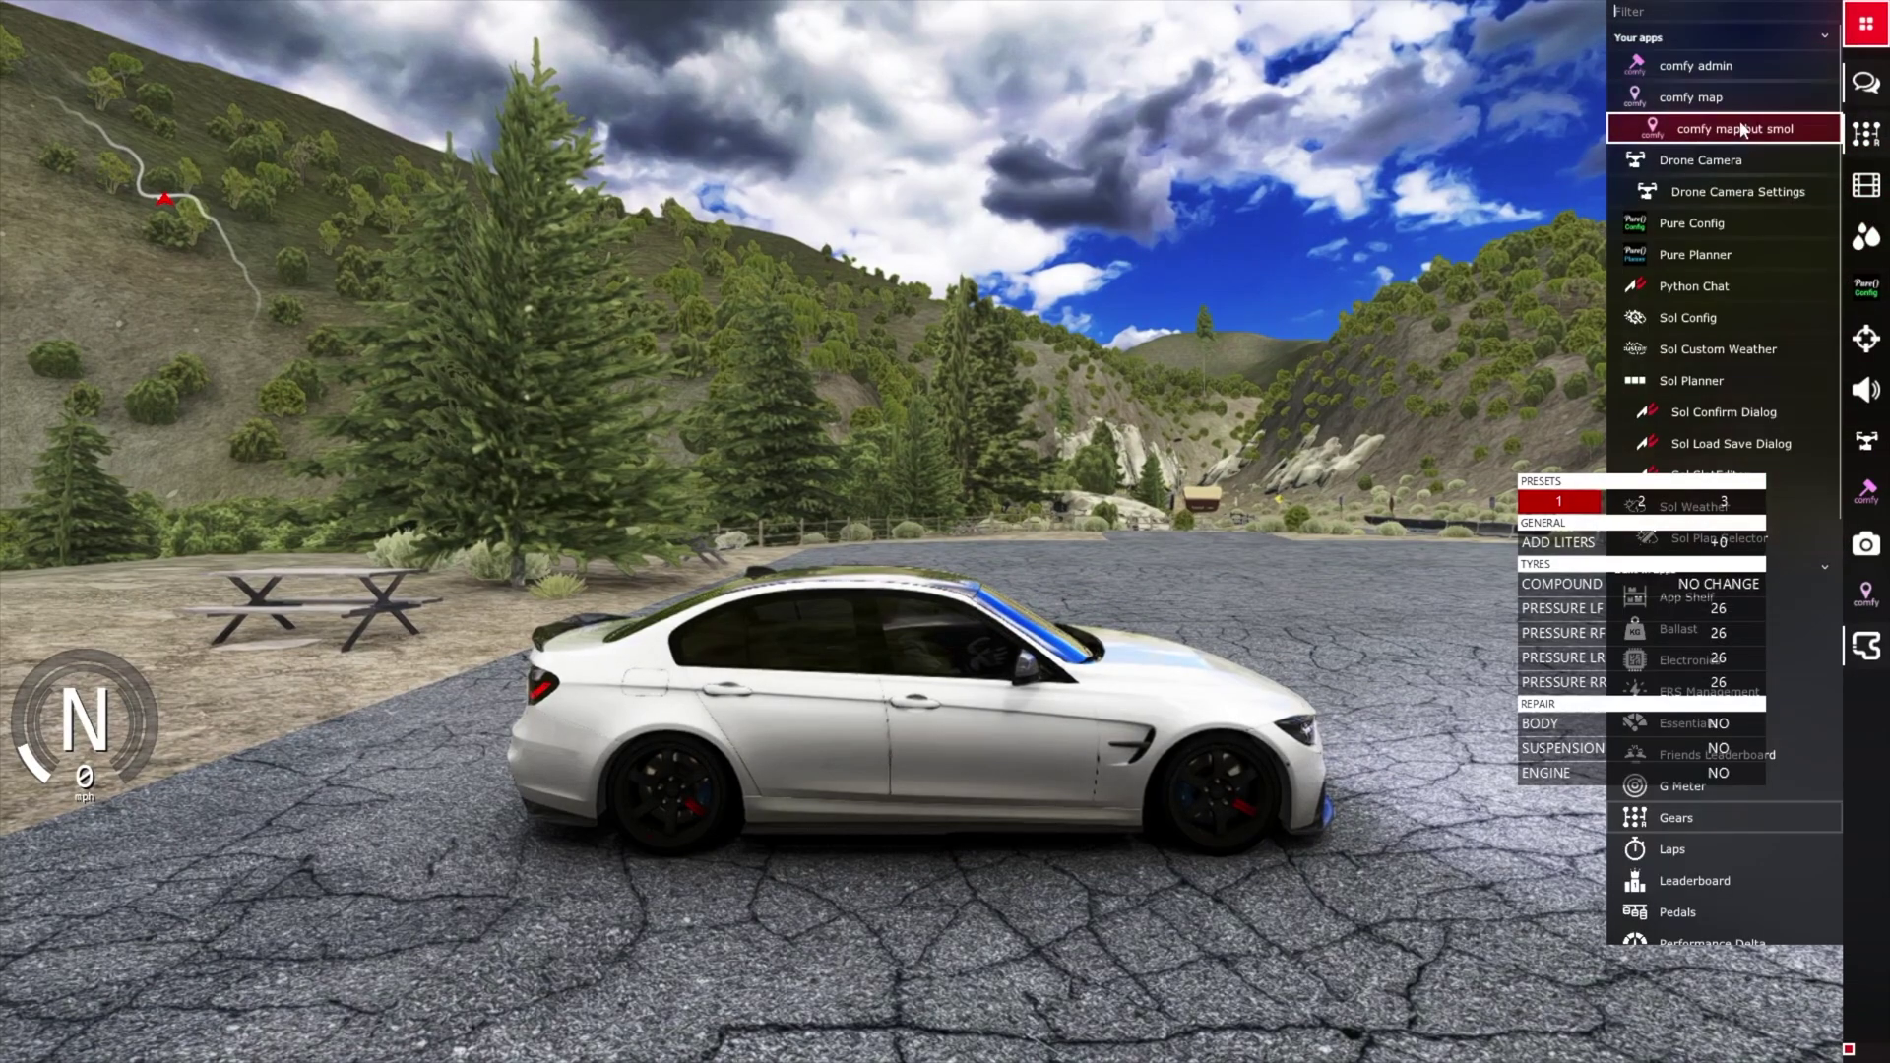
{"action": "left_click", "coordinate": [1718, 225]}
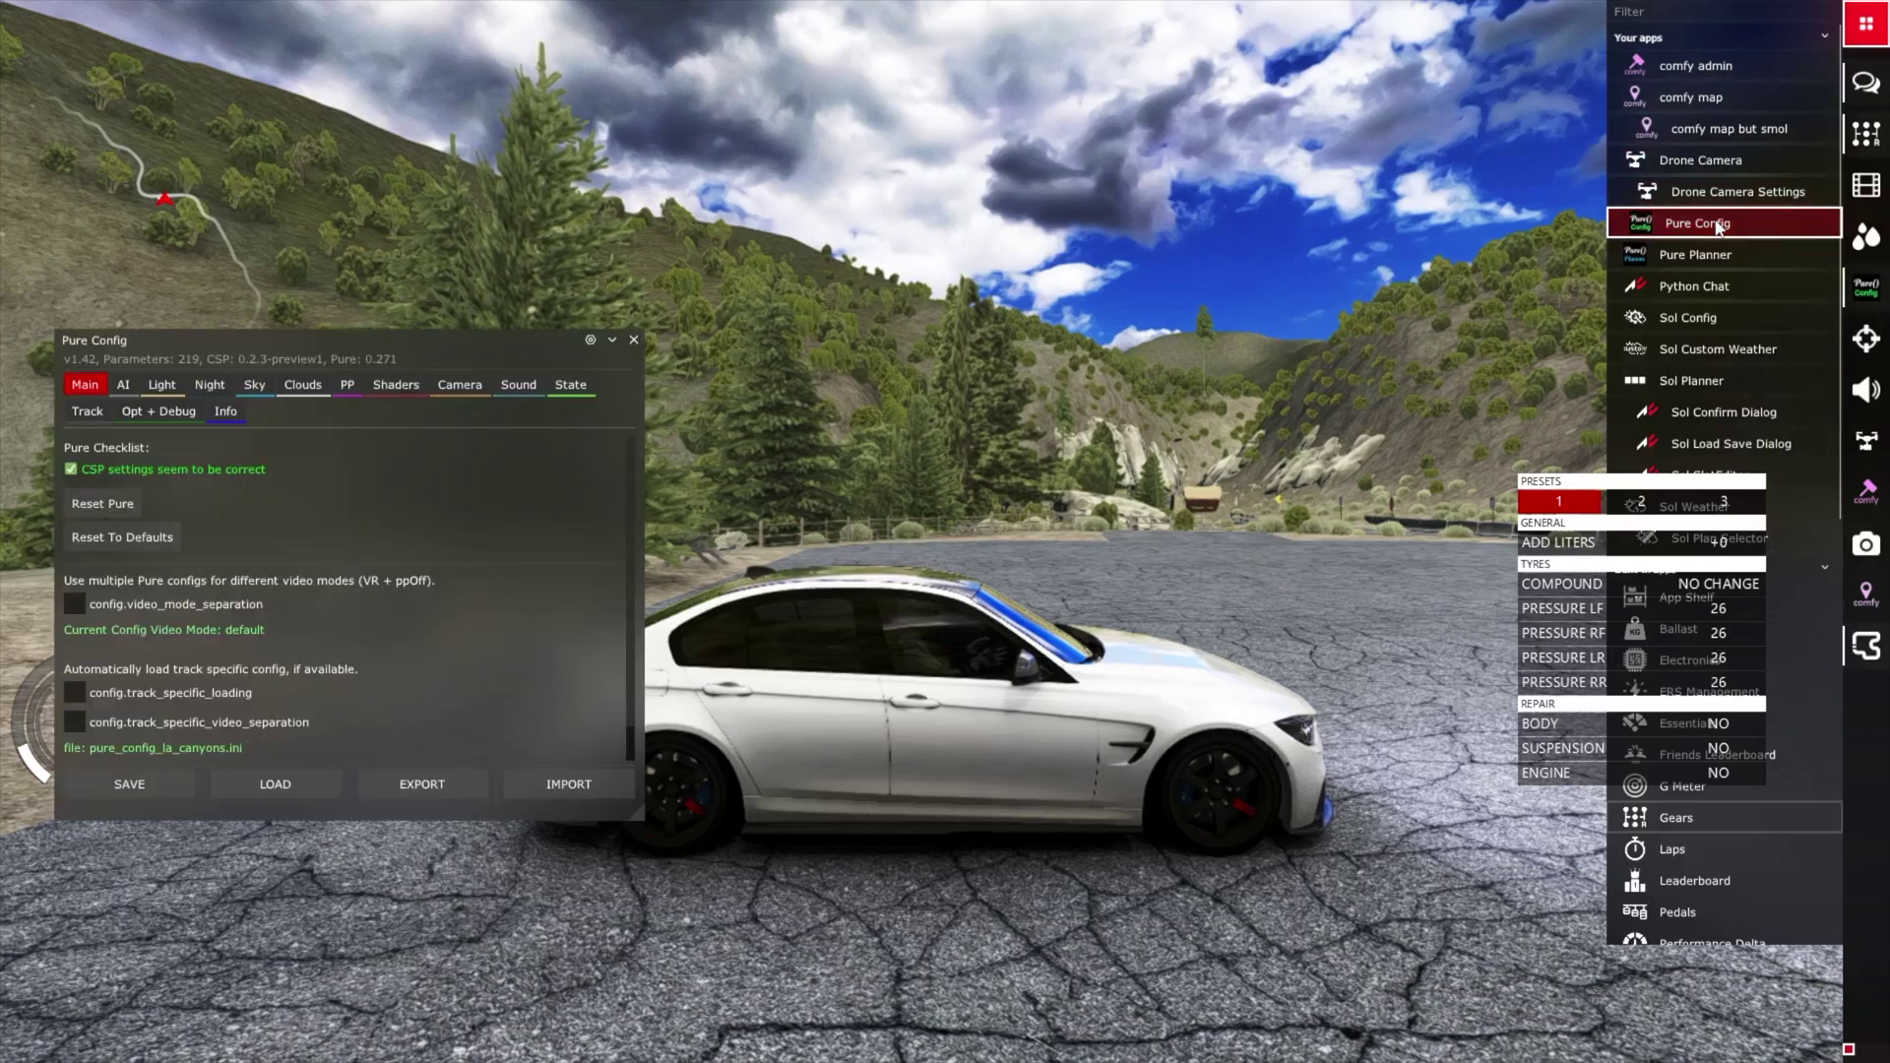